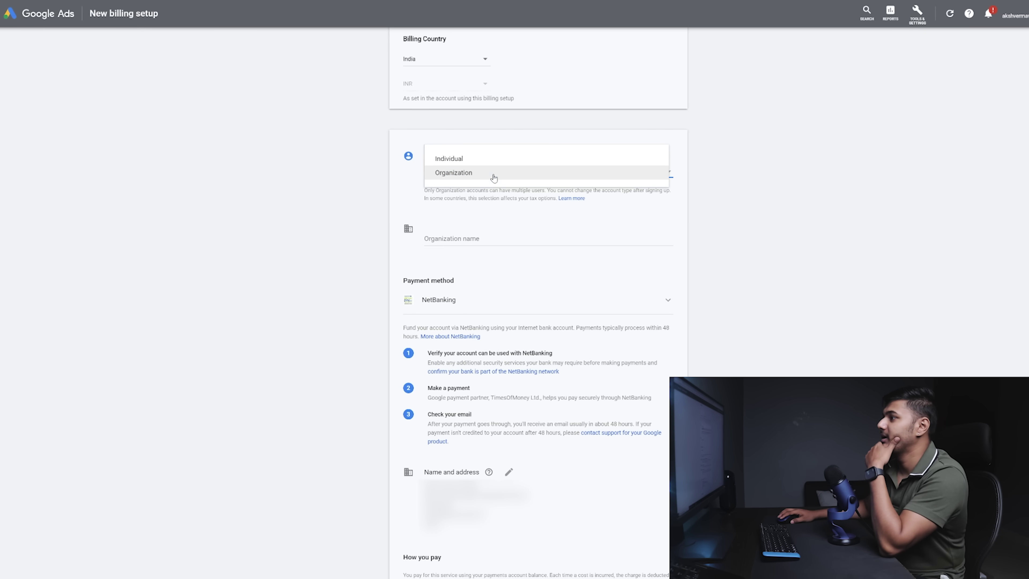
- Set the account type in the billing setup to Individual
left_click(491, 161)
scroll(872, 244, "down", 5)
scroll(856, 260, "up", 3)
scroll(856, 260, "down", 3)
scroll(856, 260, "up", 5)
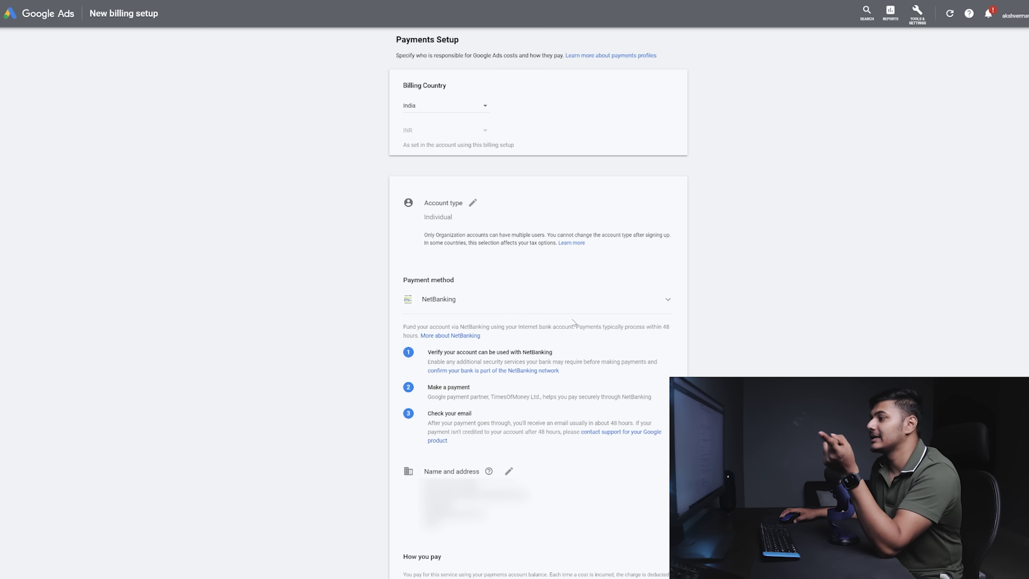
- Agree to the Google Ads terms and conditions and submit the billing setup
scroll(682, 363, "down", 5)
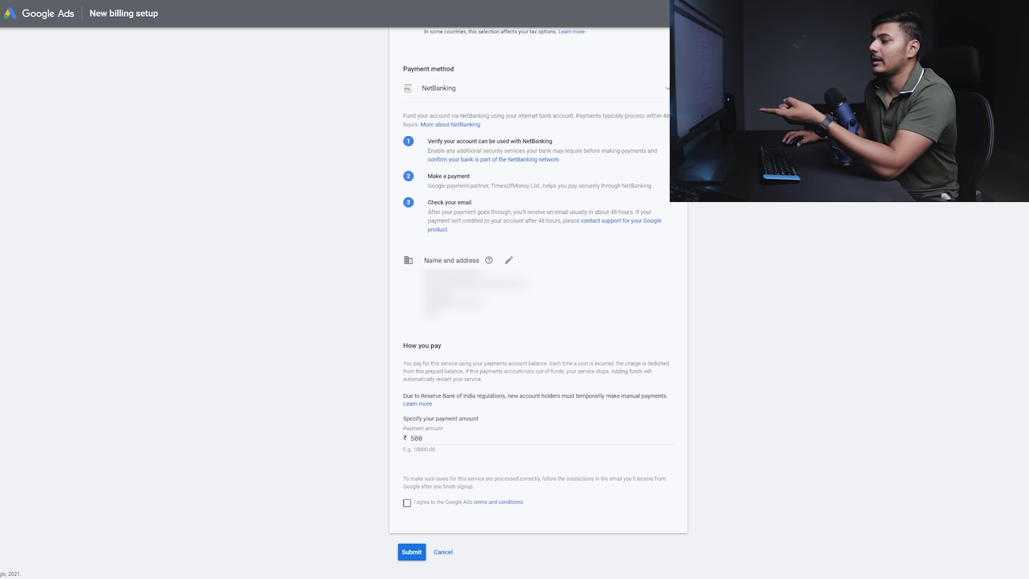
left_click(406, 504)
left_click(412, 552)
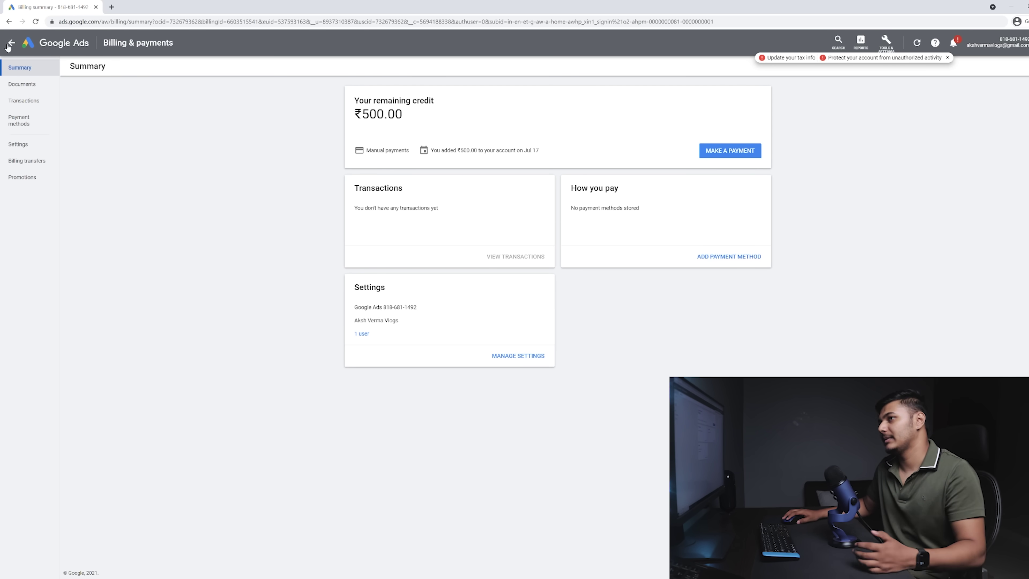
- Leave the billing summary and start a new campaign without a goal's guidance
left_click(11, 43)
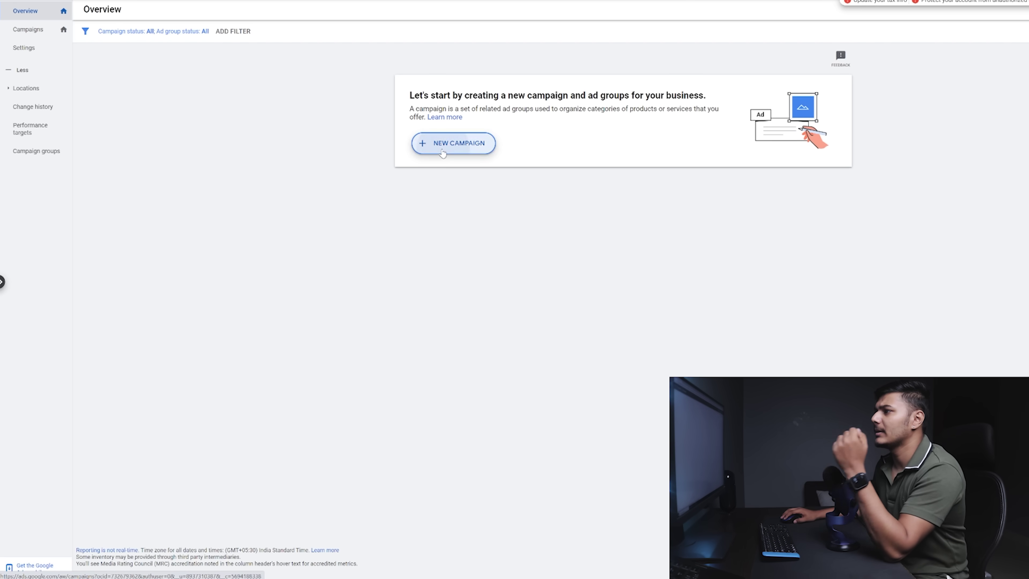
left_click(442, 151)
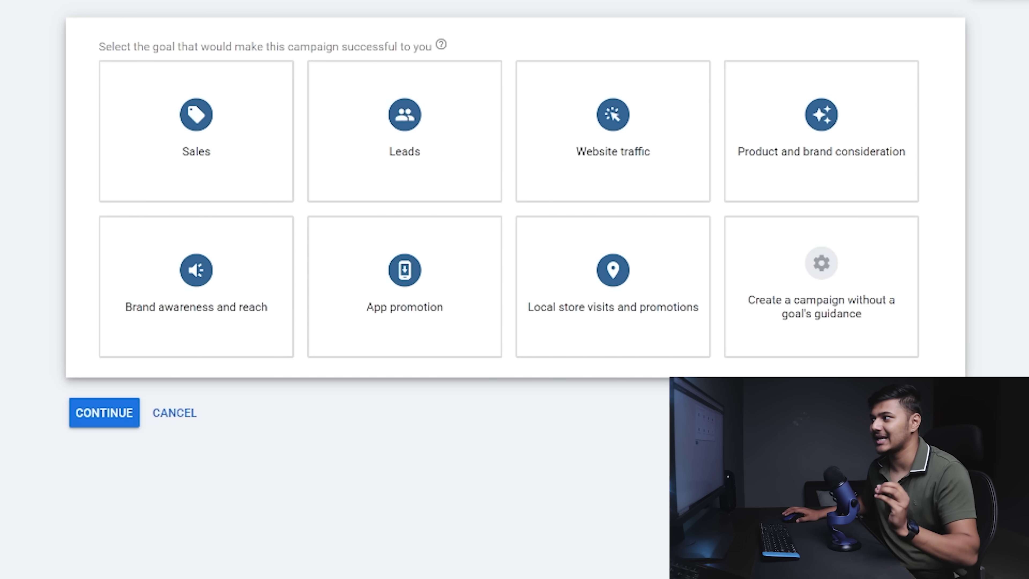
mouse_move(834, 336)
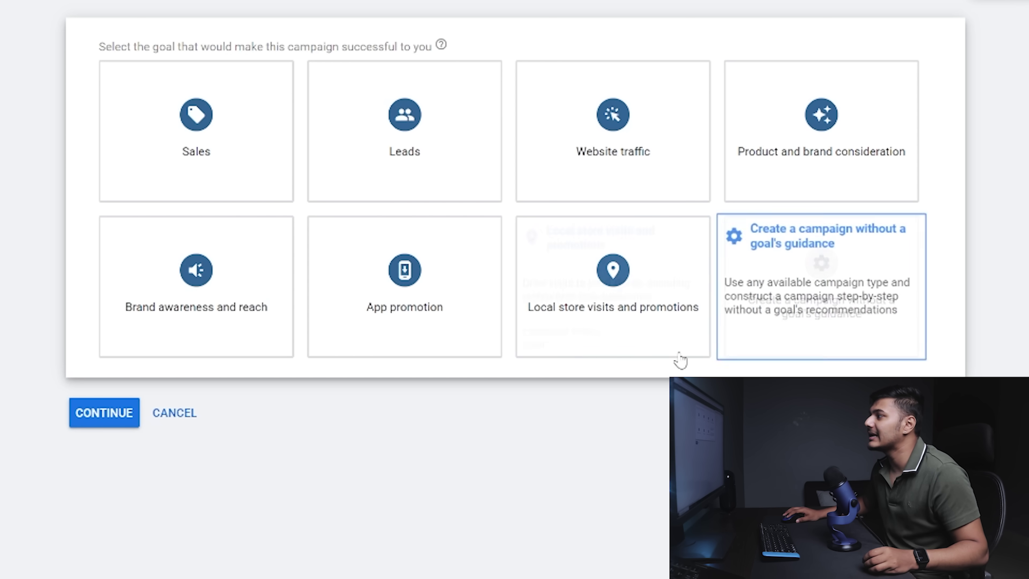
left_click(835, 336)
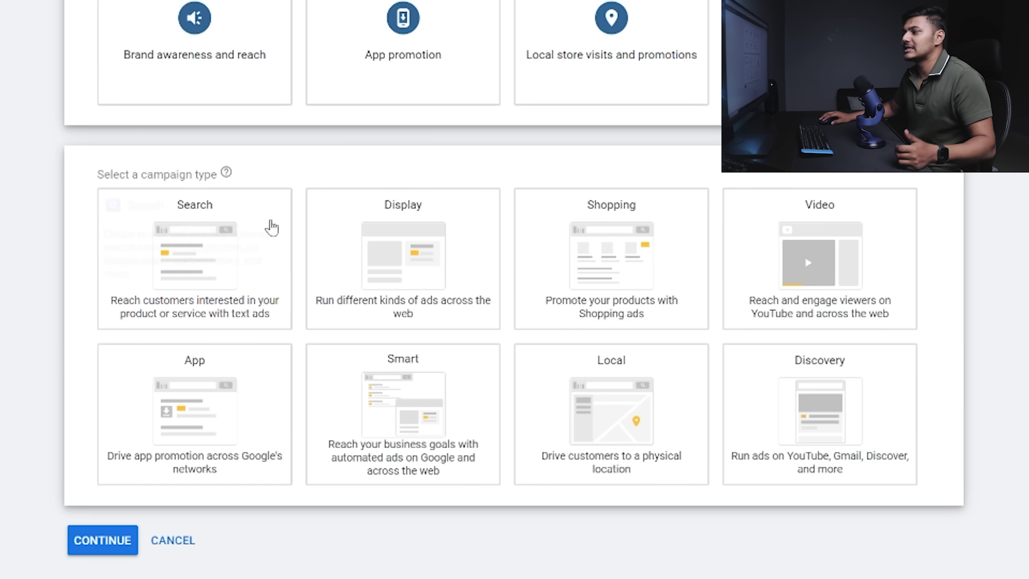
- Choose Video as the campaign type and continue with the Custom video campaign subtype
mouse_move(381, 318)
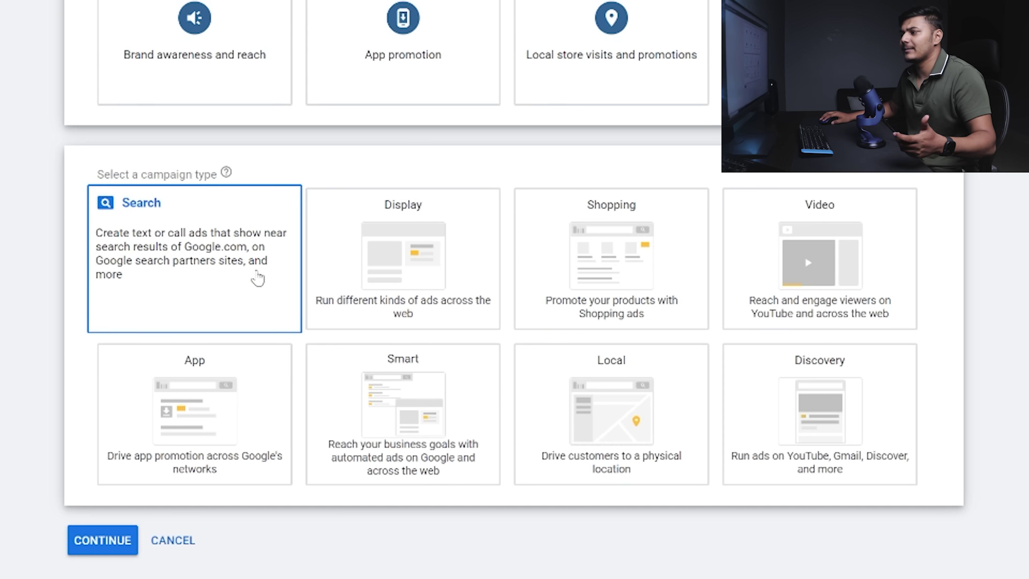
mouse_move(289, 386)
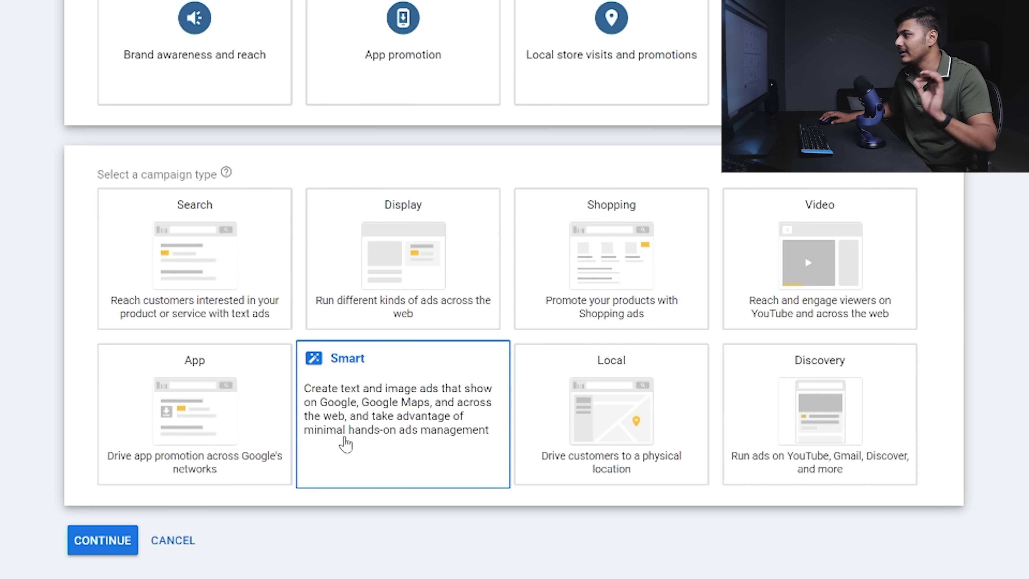
mouse_move(782, 289)
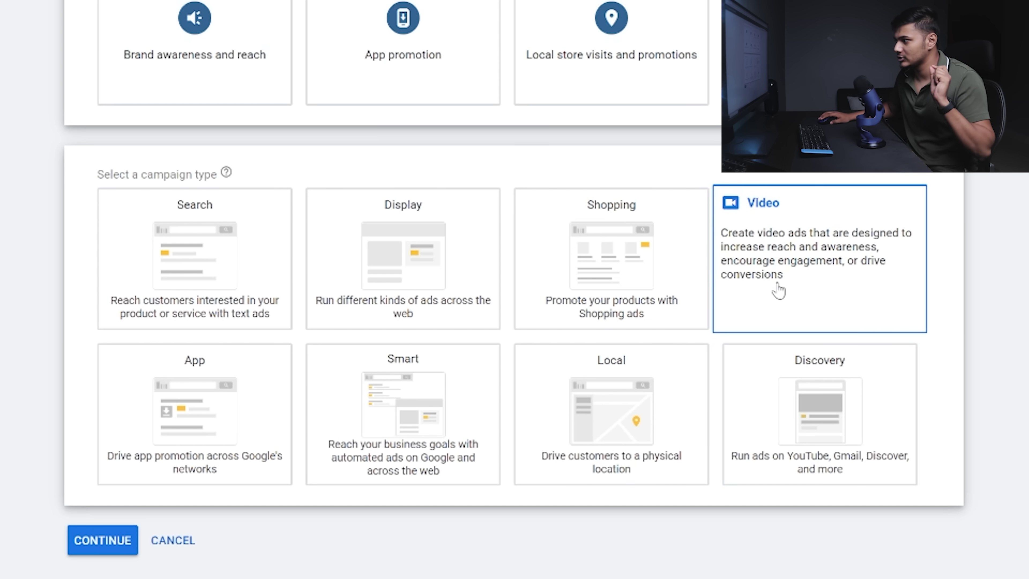
left_click(780, 289)
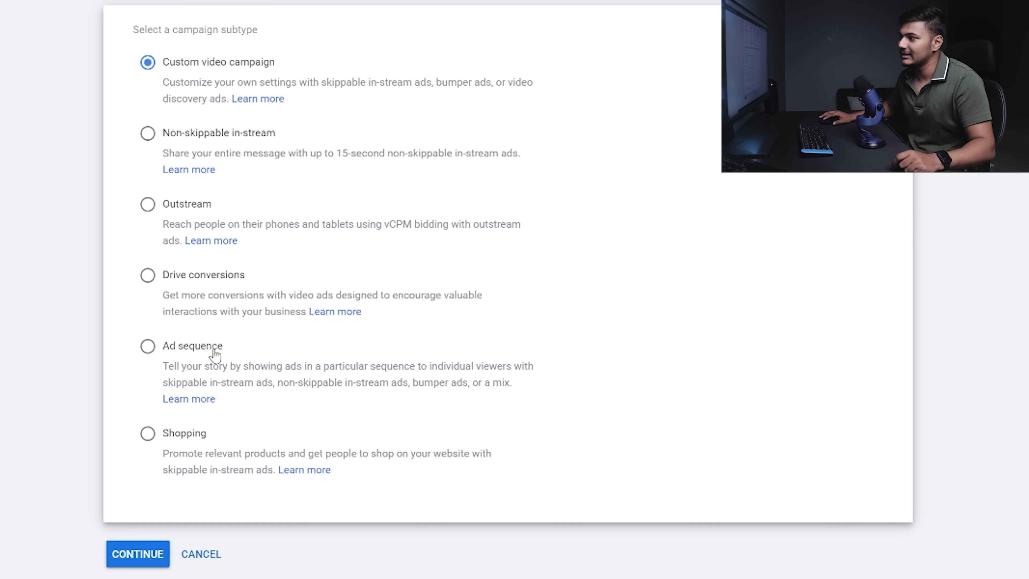
left_click(138, 554)
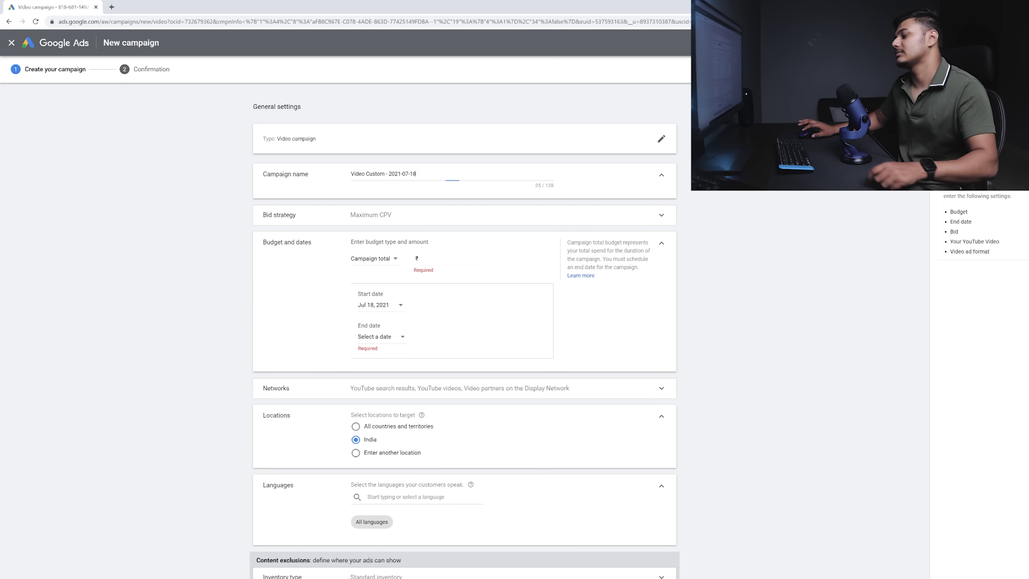
- Name the campaign Test and choose Maximum CPV as its bid strategy
key("ctrl+a")
type("Test")
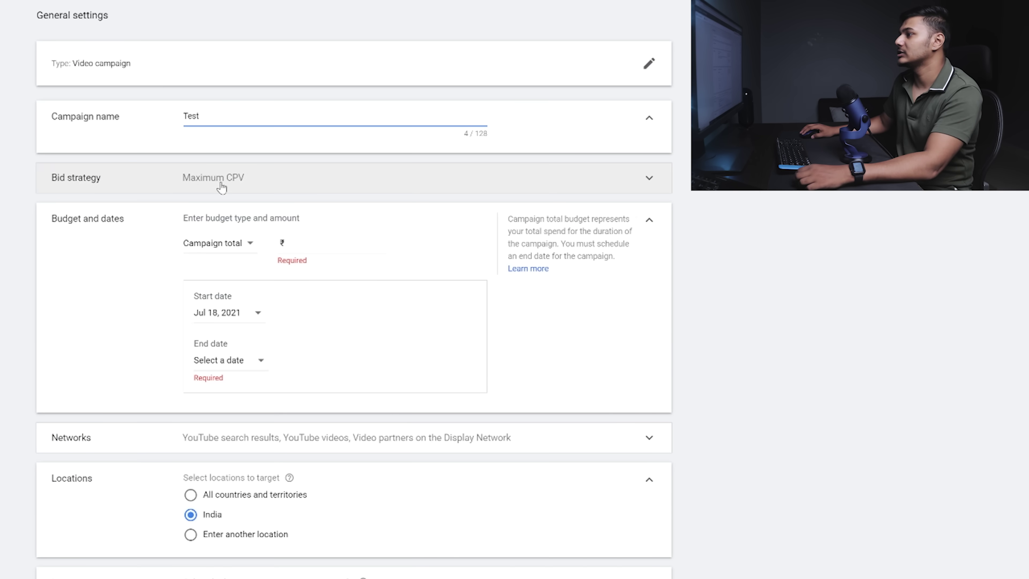
left_click(373, 217)
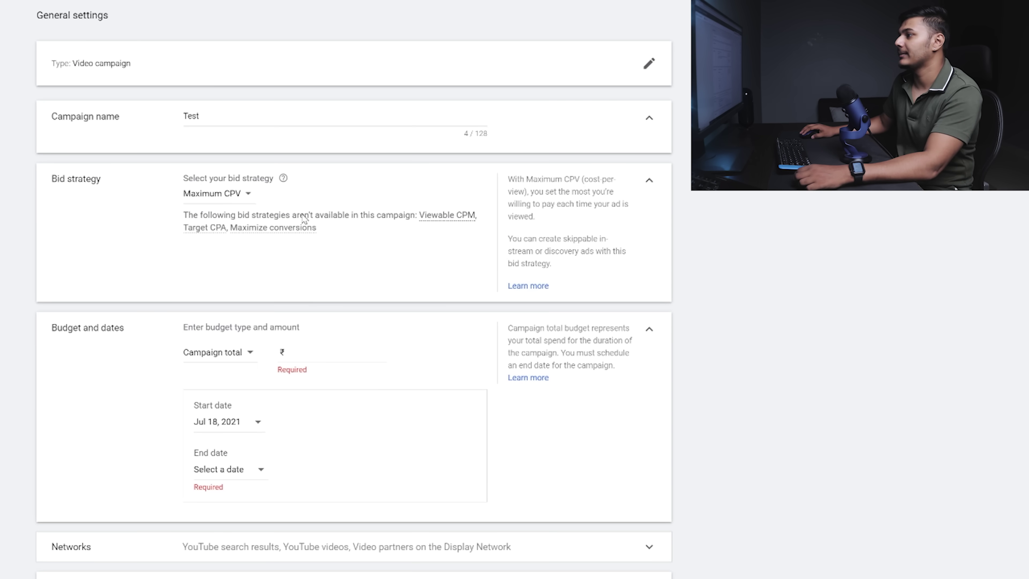
left_click(231, 203)
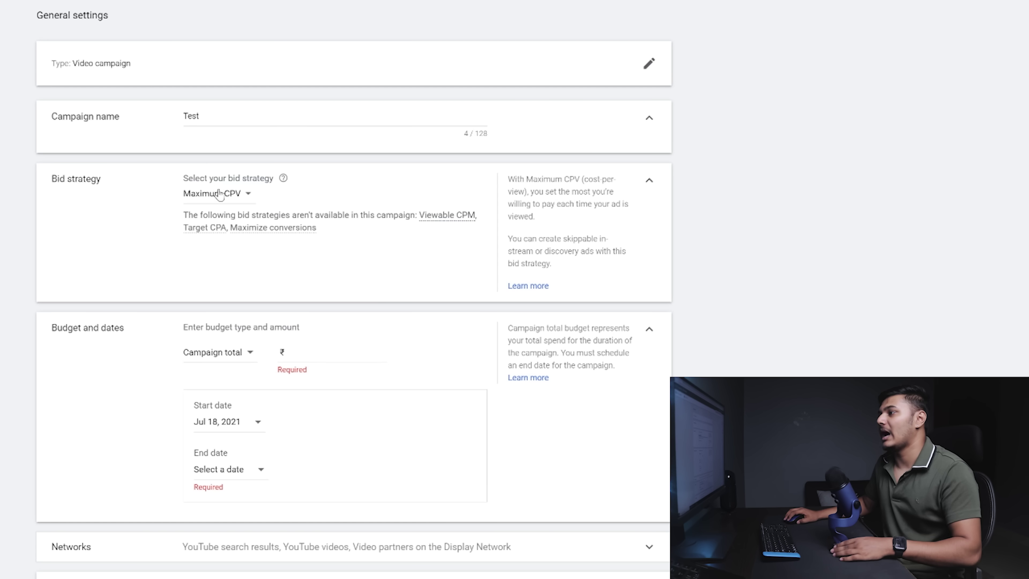
left_click(227, 197)
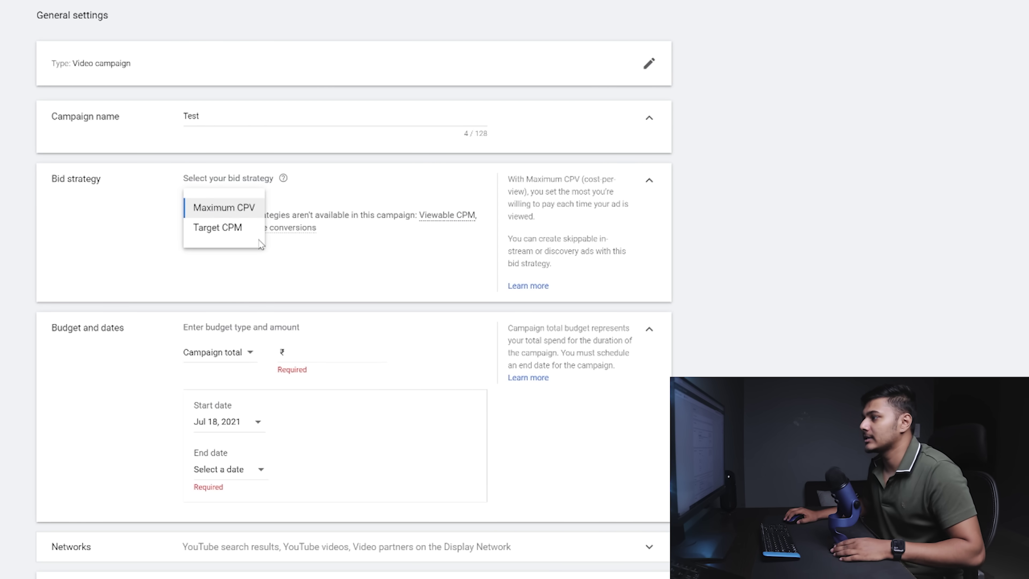
left_click(242, 214)
- Set a daily campaign budget of ₹500 and open the start and end dates for editing
scroll(278, 317, "down", 7)
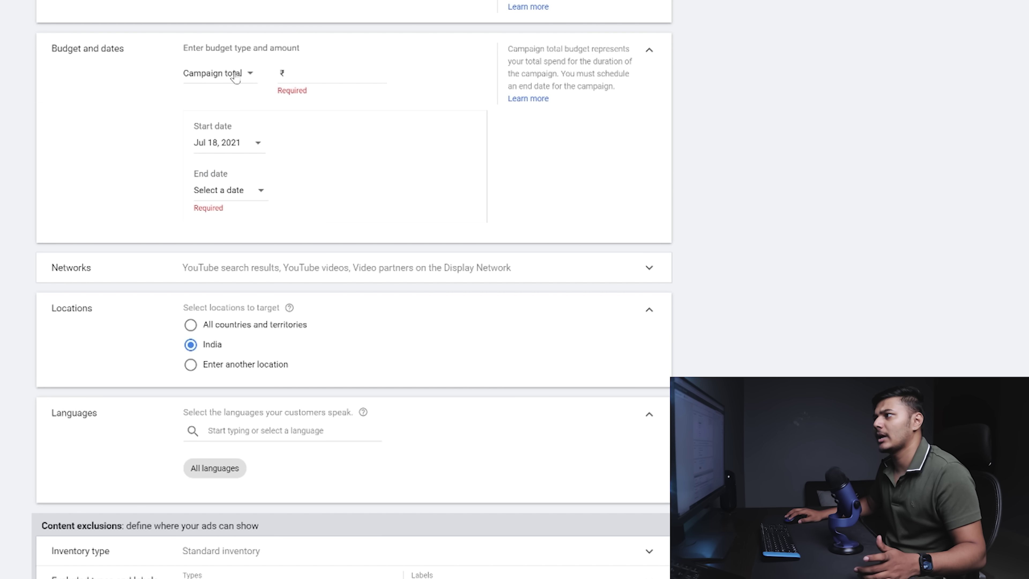
left_click(324, 83)
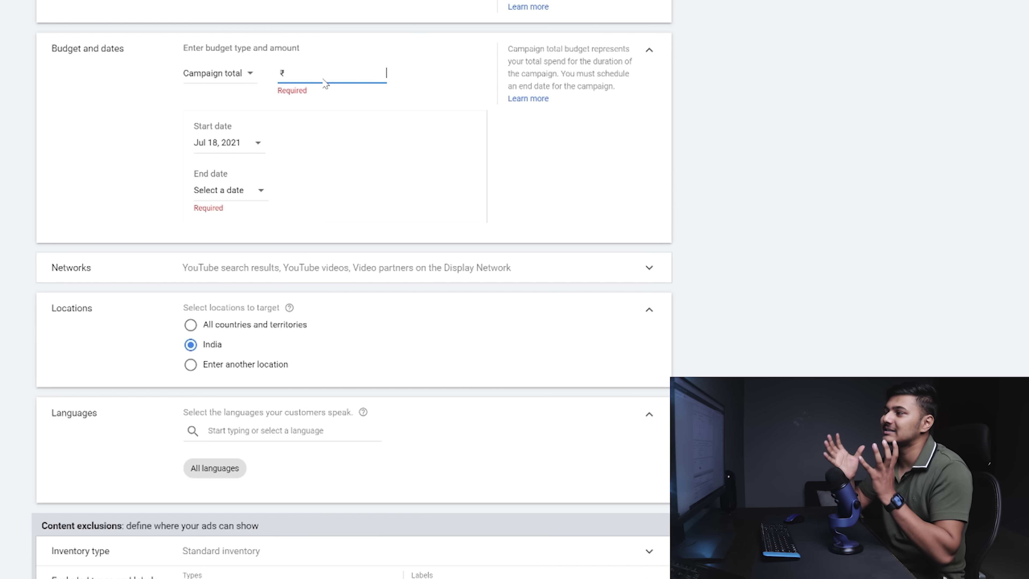
left_click(236, 78)
left_click(238, 90)
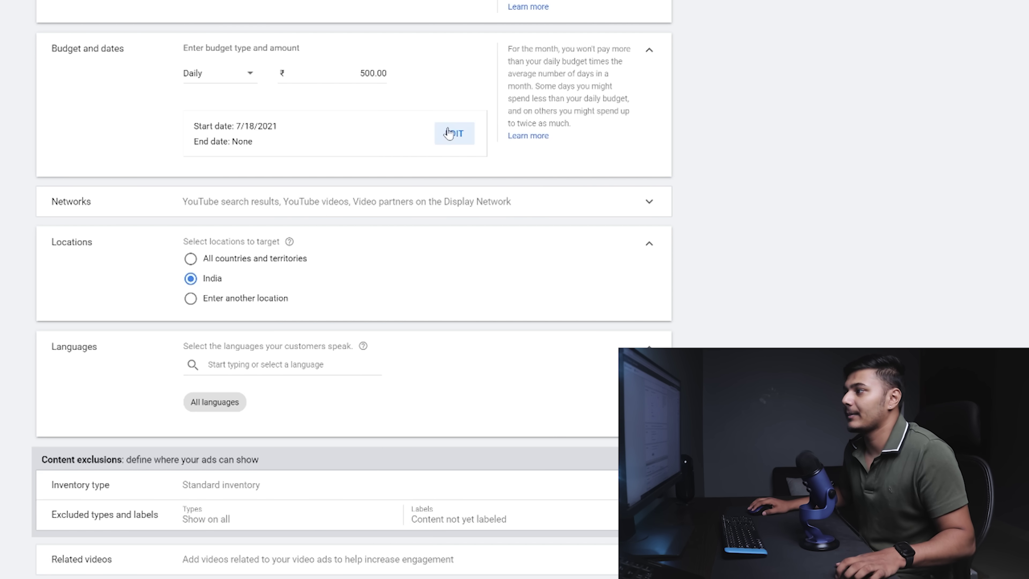
left_click(453, 134)
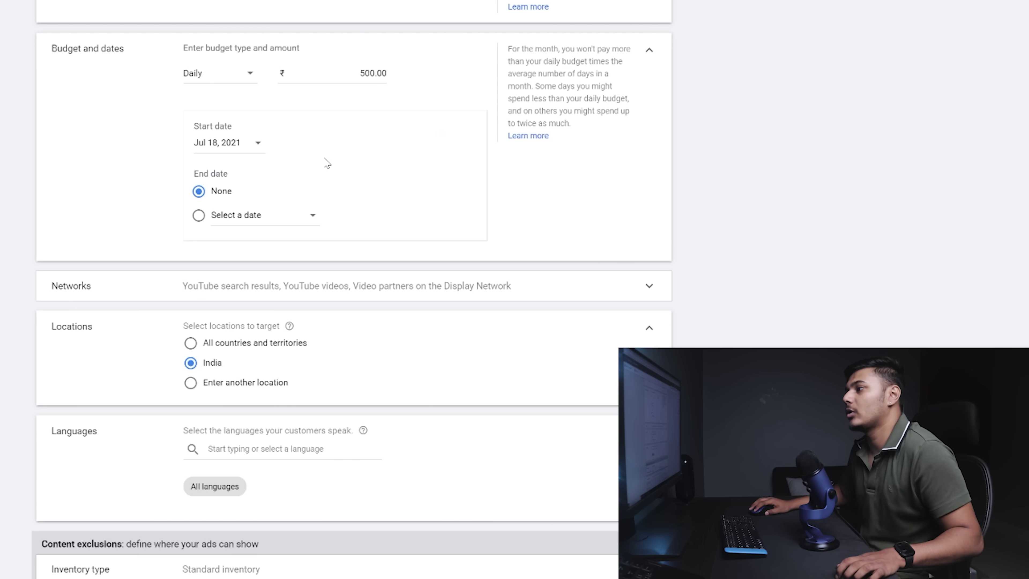
- Exclude Video partners on the Display Network from the campaign's networks
scroll(285, 211, "down", 4)
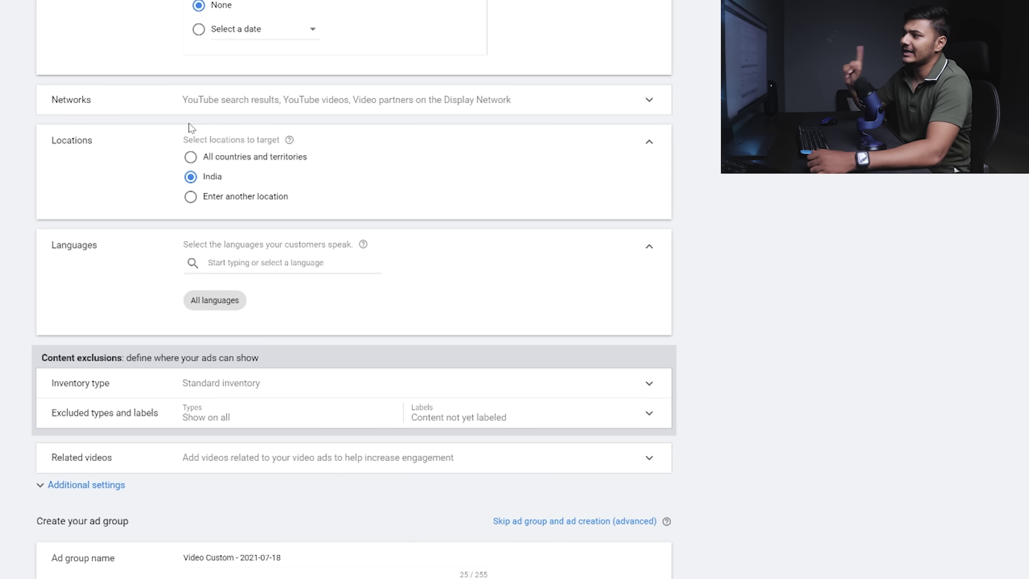
left_click(225, 106)
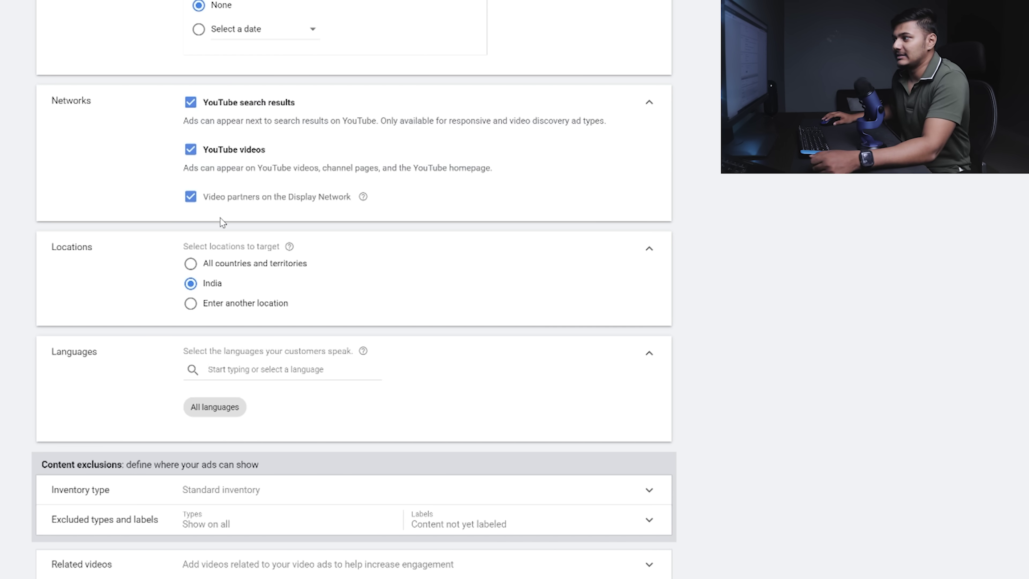
left_click(196, 199)
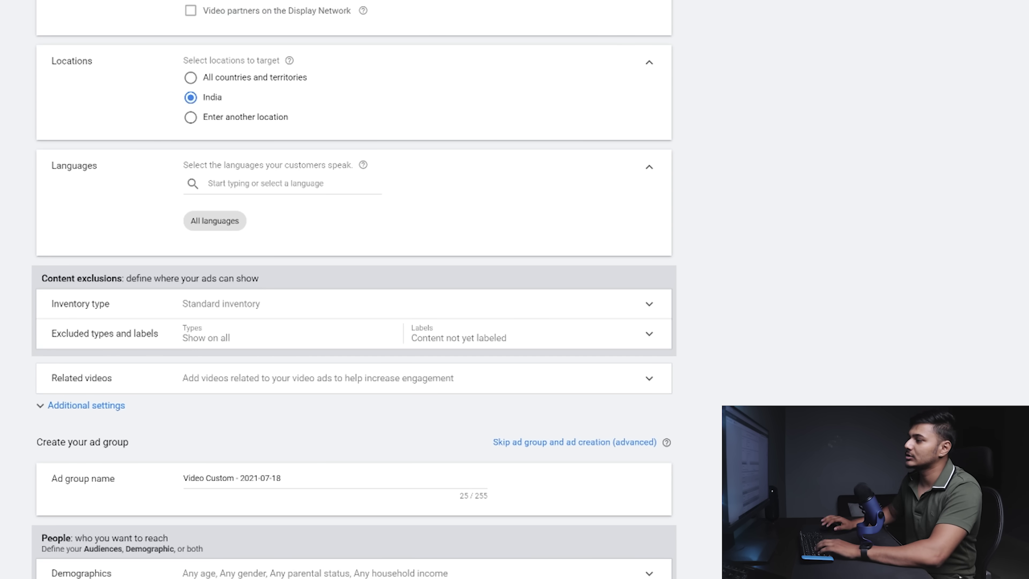
- Add Marathi as a target language for the campaign
left_click(243, 183)
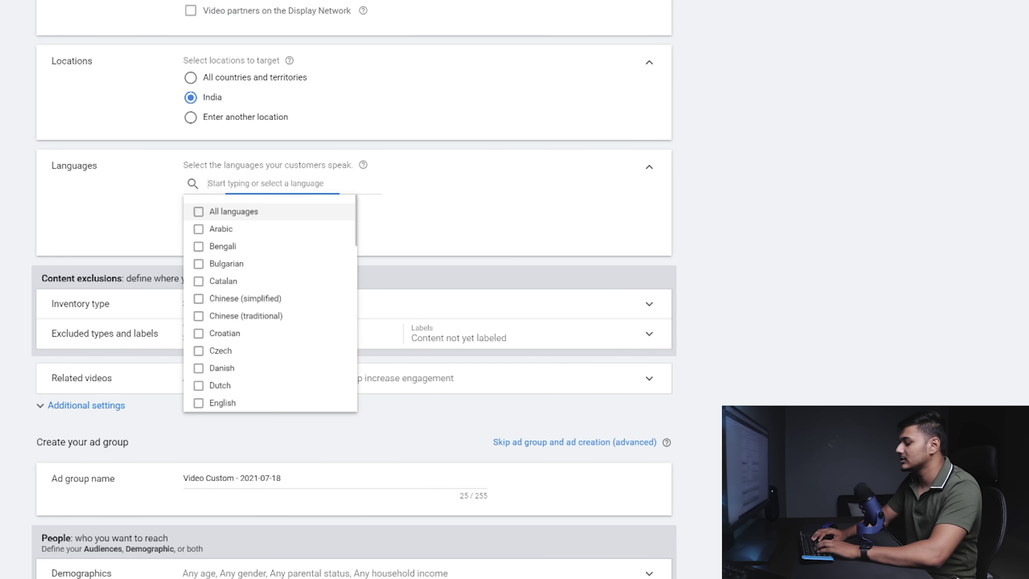
type("marat")
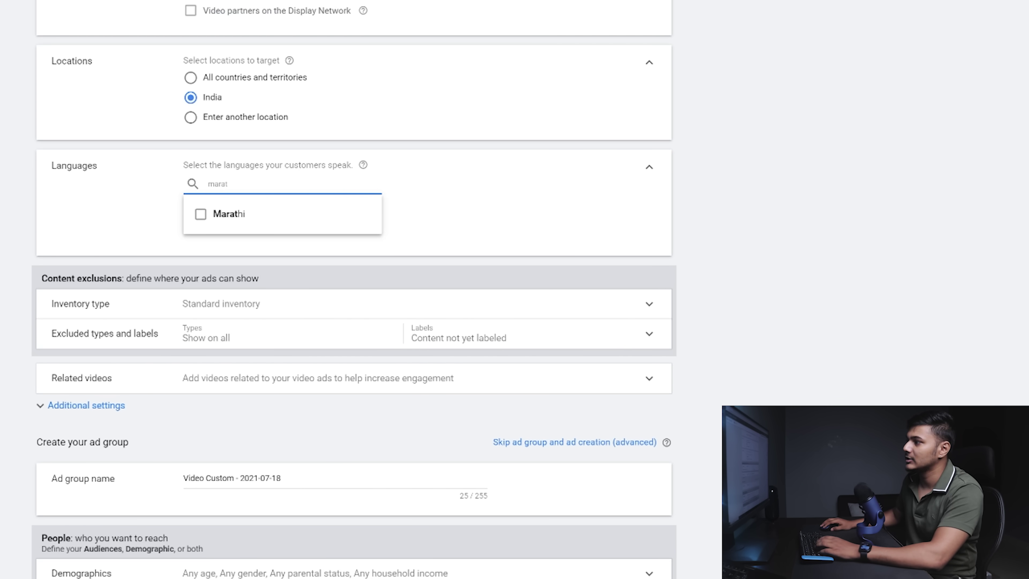
left_click(213, 221)
left_click(168, 230)
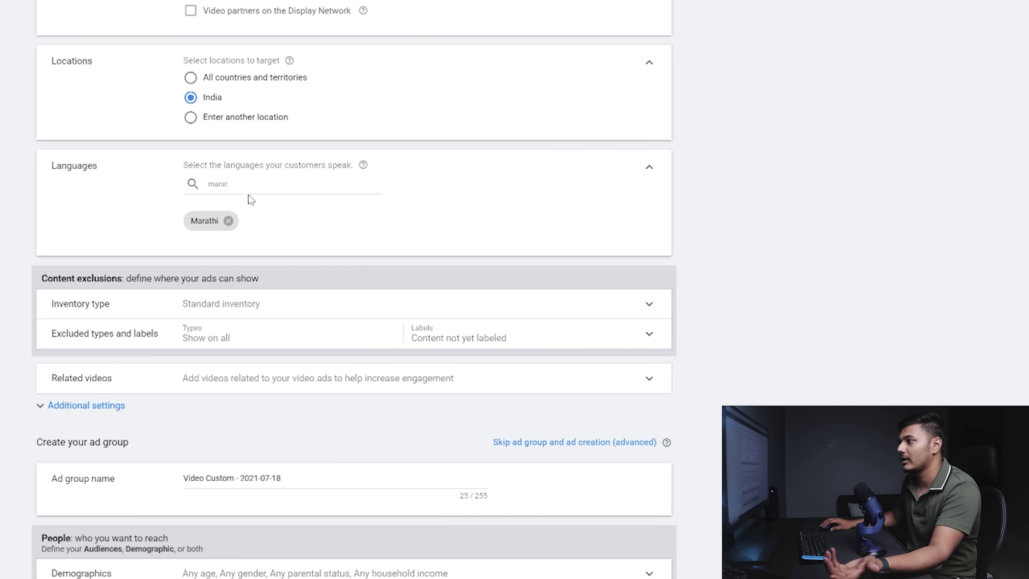
- Remove Marathi from the target languages to return to all languages
left_click(228, 222)
left_click(243, 184)
left_click(147, 243)
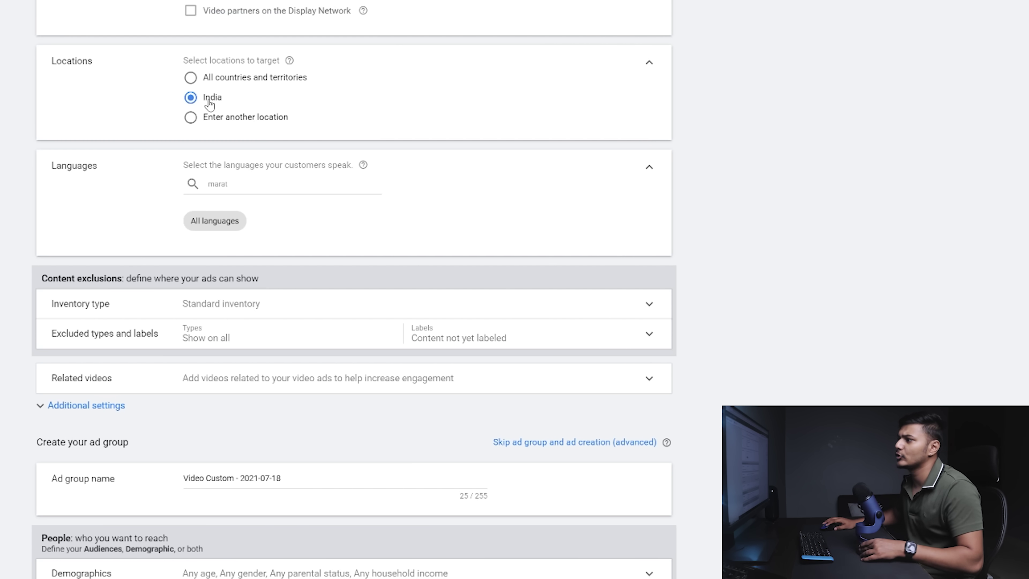
- Set the content exclusions' inventory type to Expanded inventory
scroll(752, 409, "down", 2)
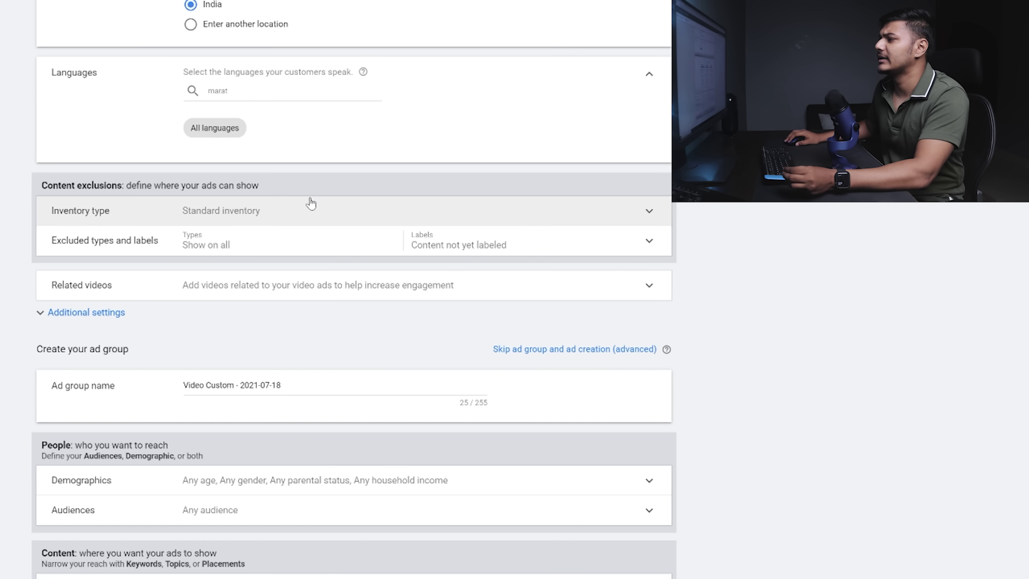
left_click(310, 205)
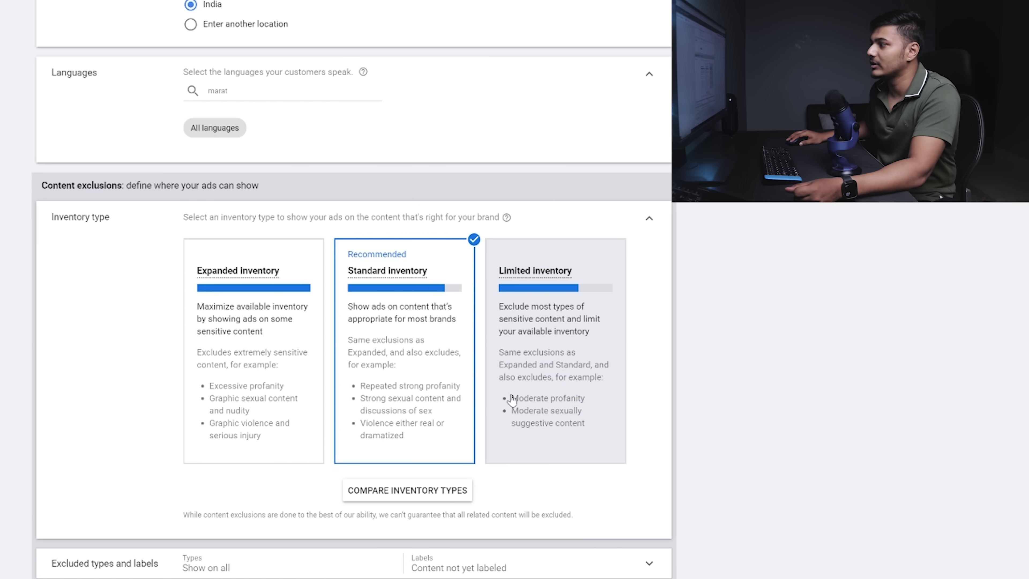
left_click_drag(511, 400, 583, 424)
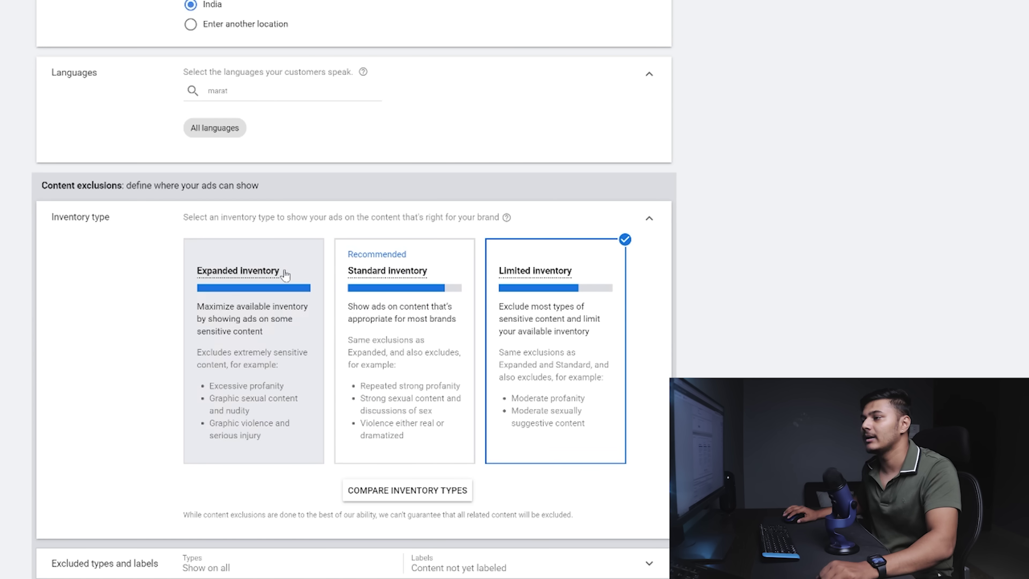
left_click(295, 309)
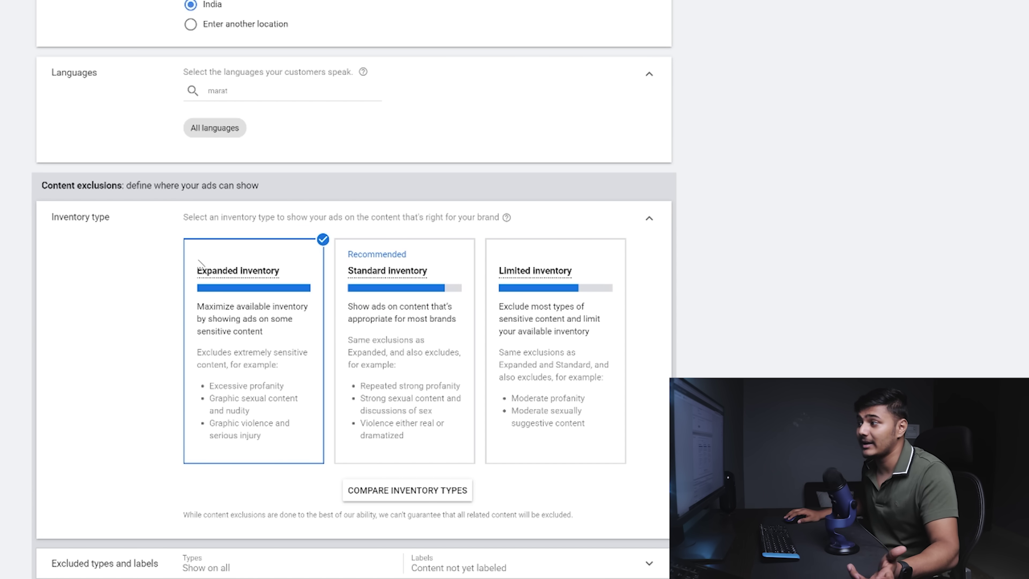
left_click_drag(197, 271, 259, 289)
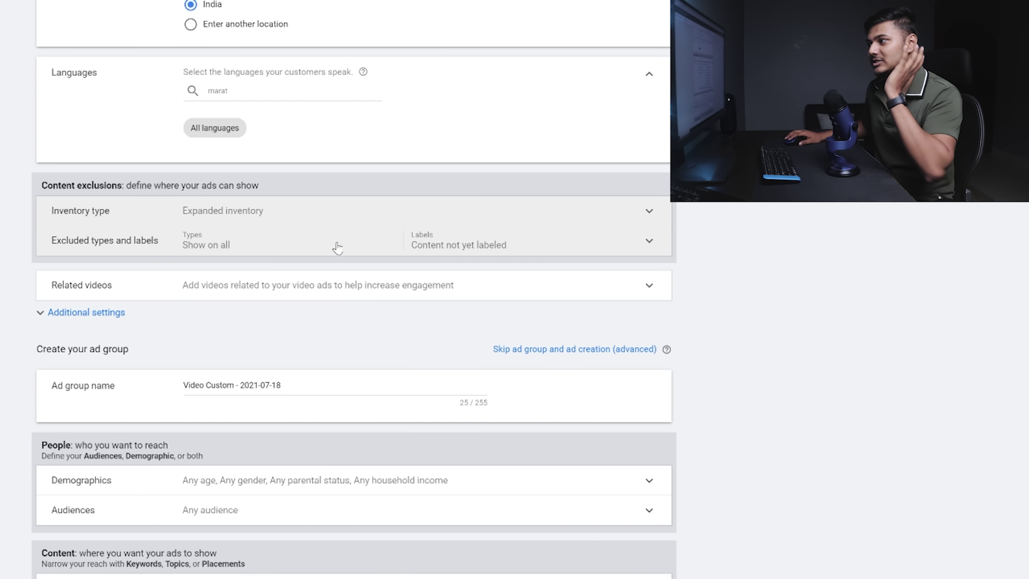
- Exclude embedded YouTube videos and live streaming videos, and clear the exclusion of content not yet labeled
left_click(337, 248)
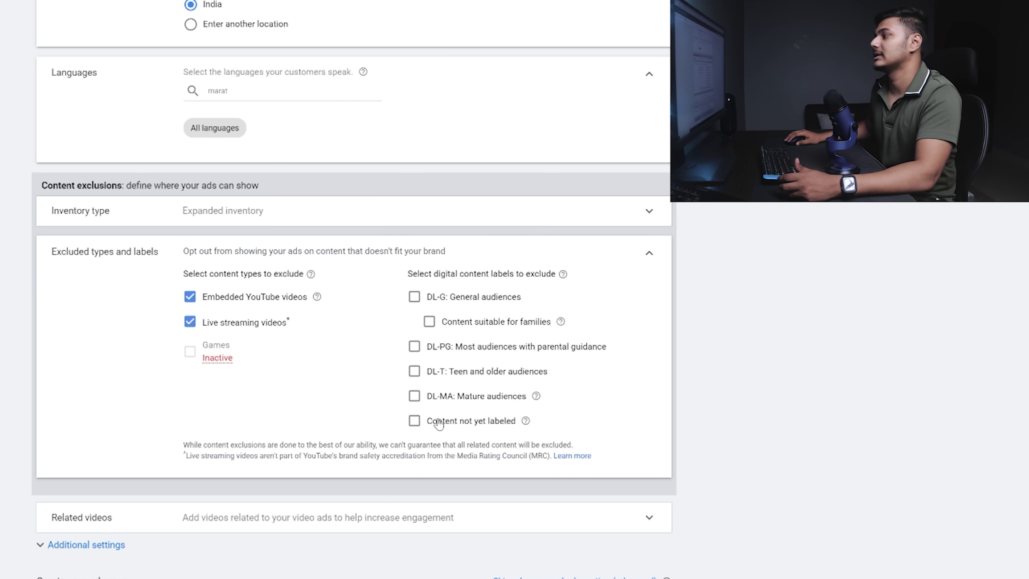
left_click(636, 263)
- Search related videos for "what is google ads" and add the 05:30 video "What Is Google Ads & How Does It Work?"
left_click(92, 286)
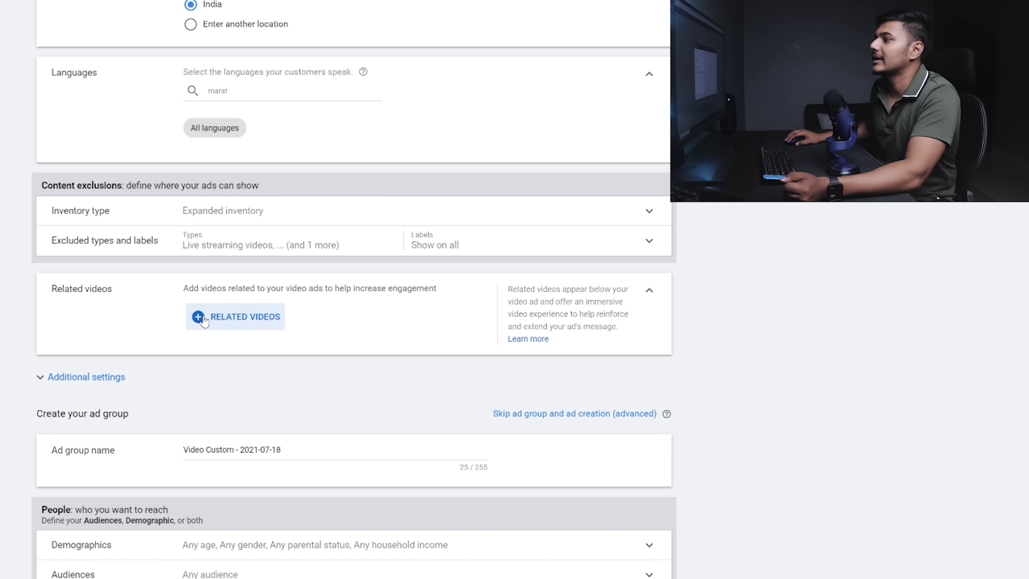
left_click(239, 317)
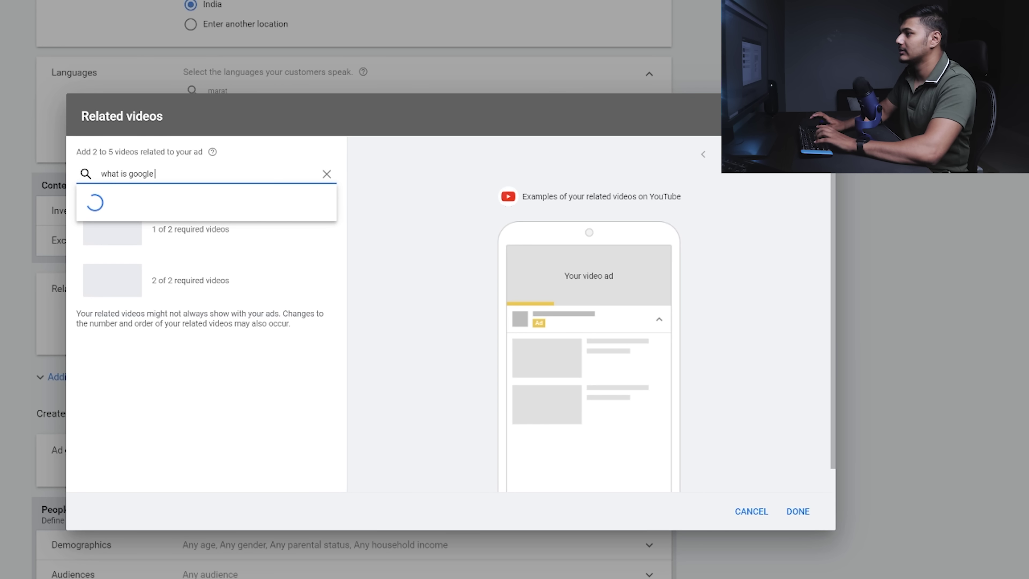
type("ads")
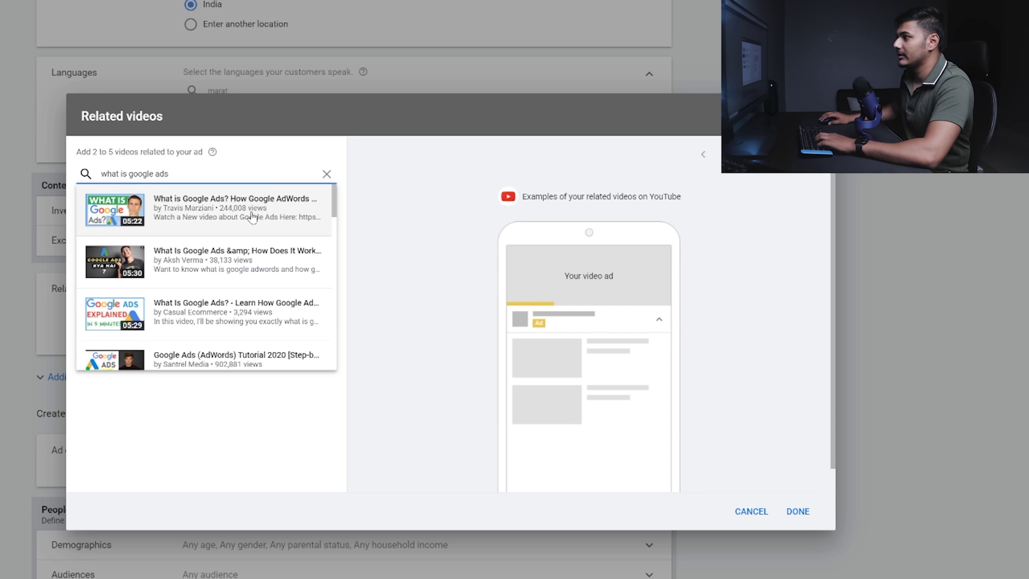
left_click(203, 265)
- Search for "how to create google ads", add the 06:14 video "How To Setup Google Ads Account (AdWords)", and save the related videos
type("how to creat")
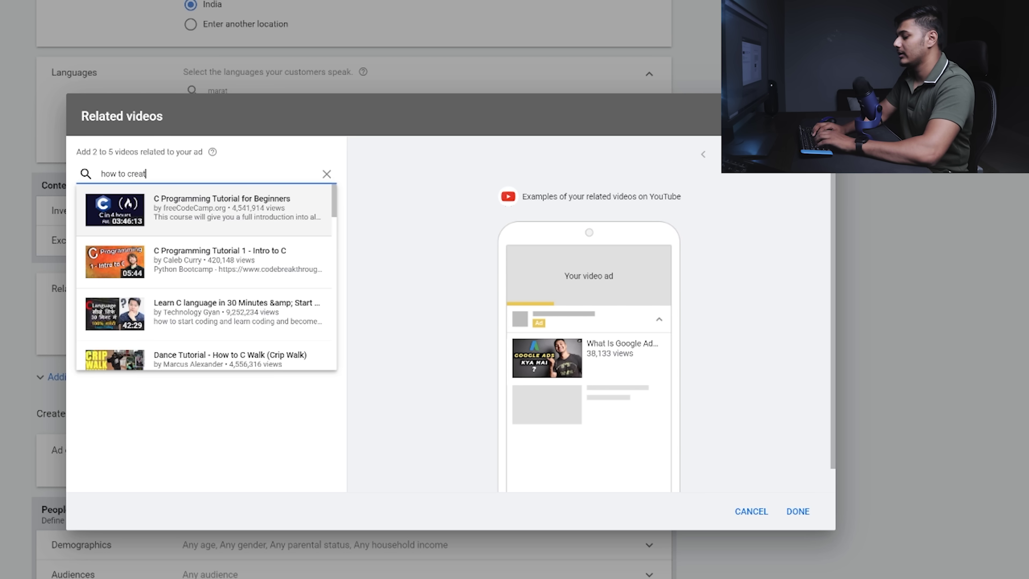
type("e google ads")
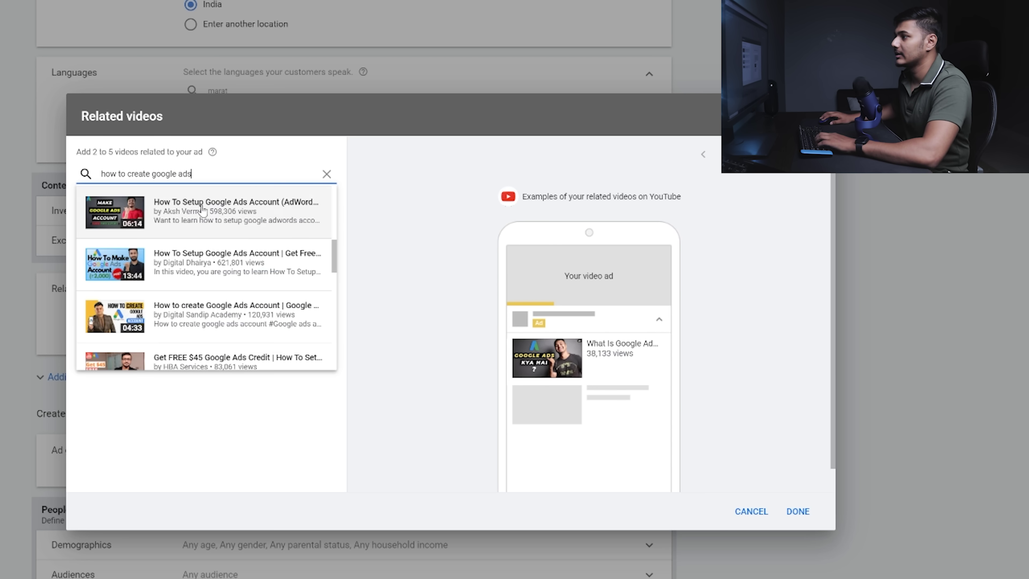
left_click(228, 222)
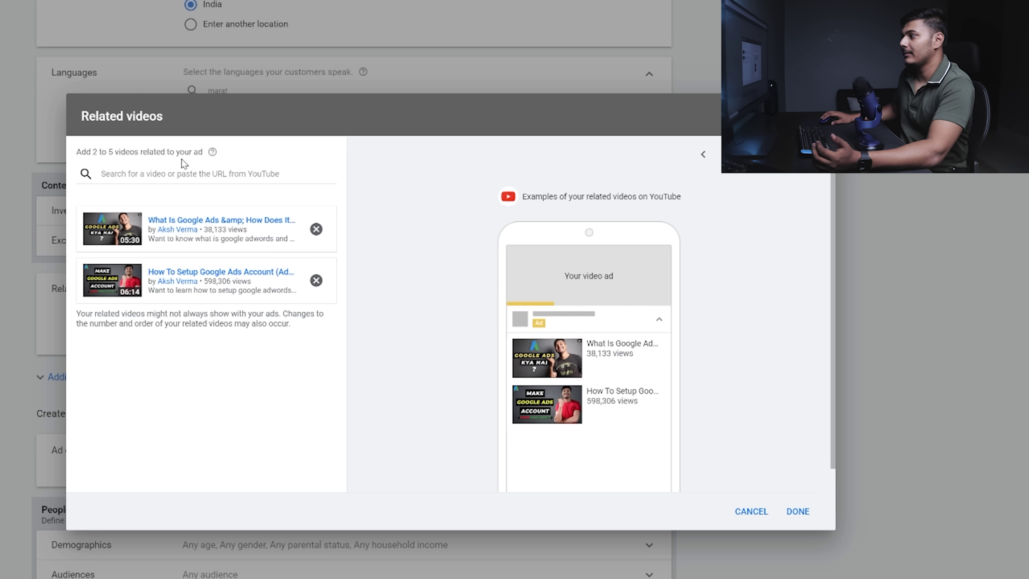
left_click(797, 511)
left_click(588, 321)
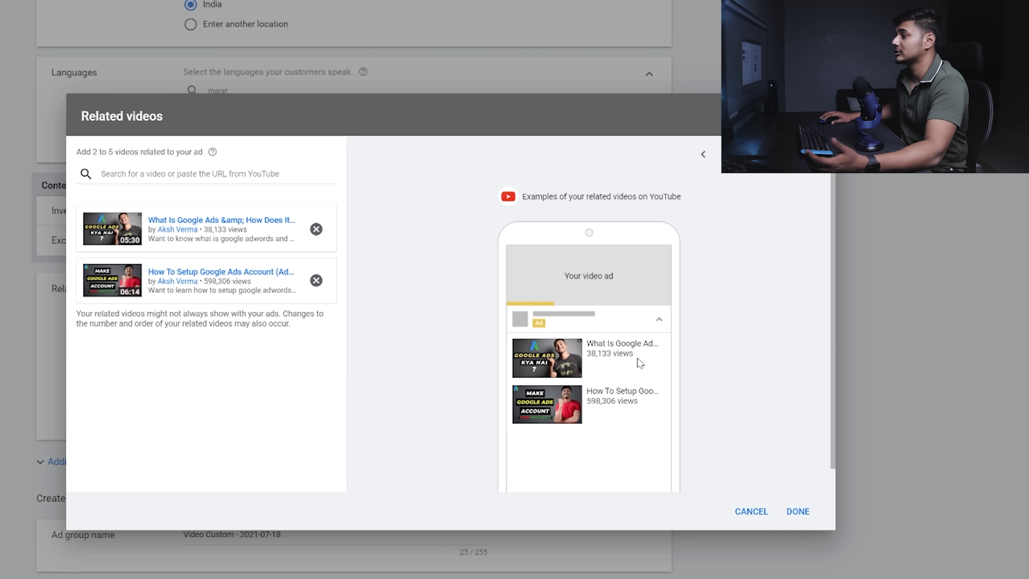
left_click(798, 511)
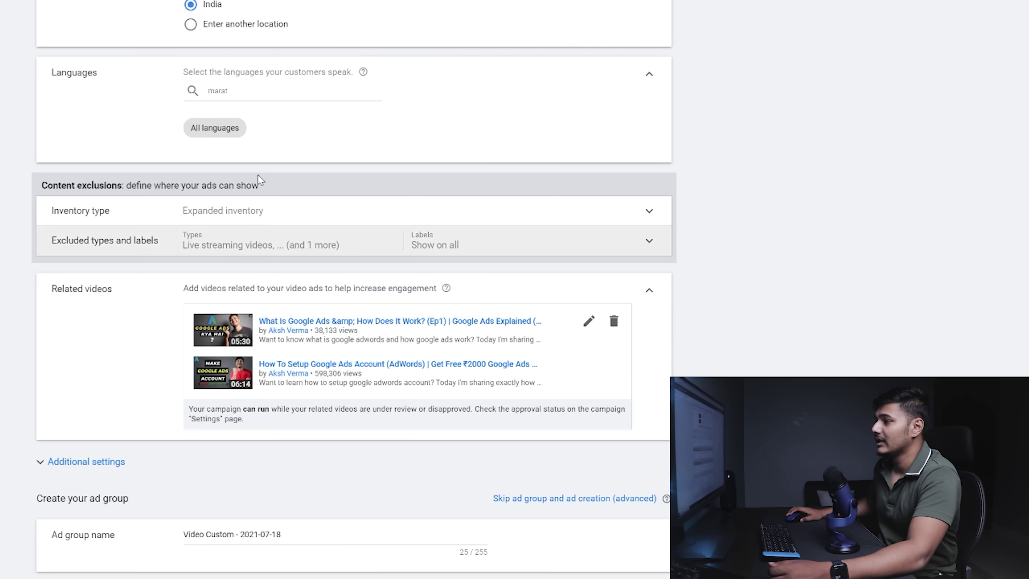
- Expand the campaign's additional settings and review the conversion tracking section
scroll(259, 180, "down", 6)
left_click(86, 183)
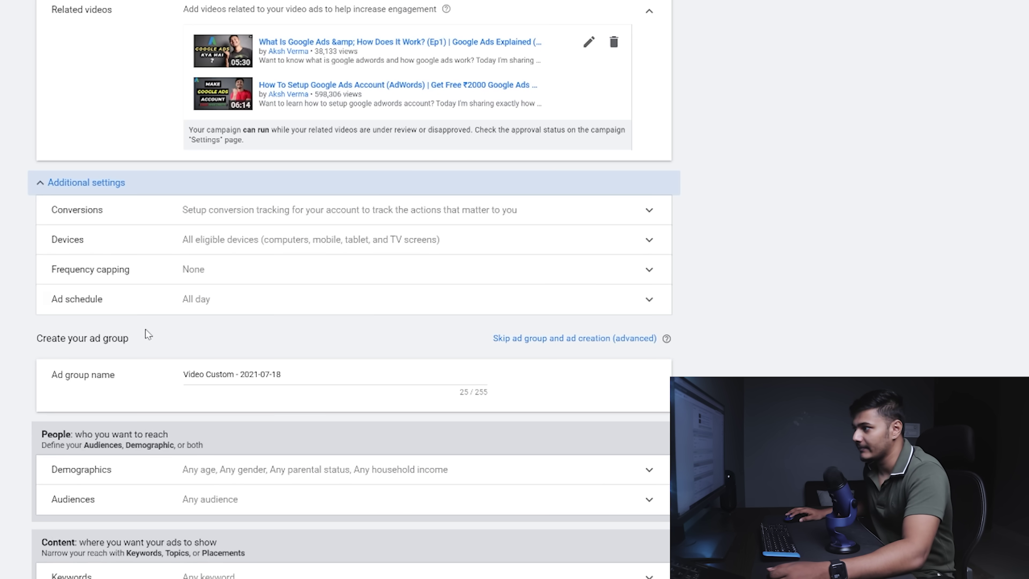
left_click(174, 209)
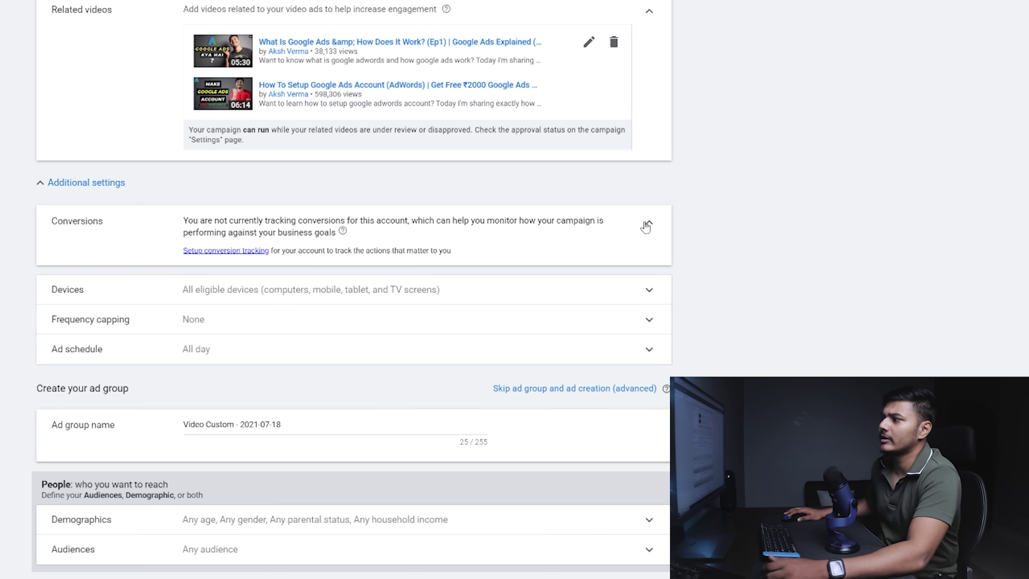
left_click(646, 227)
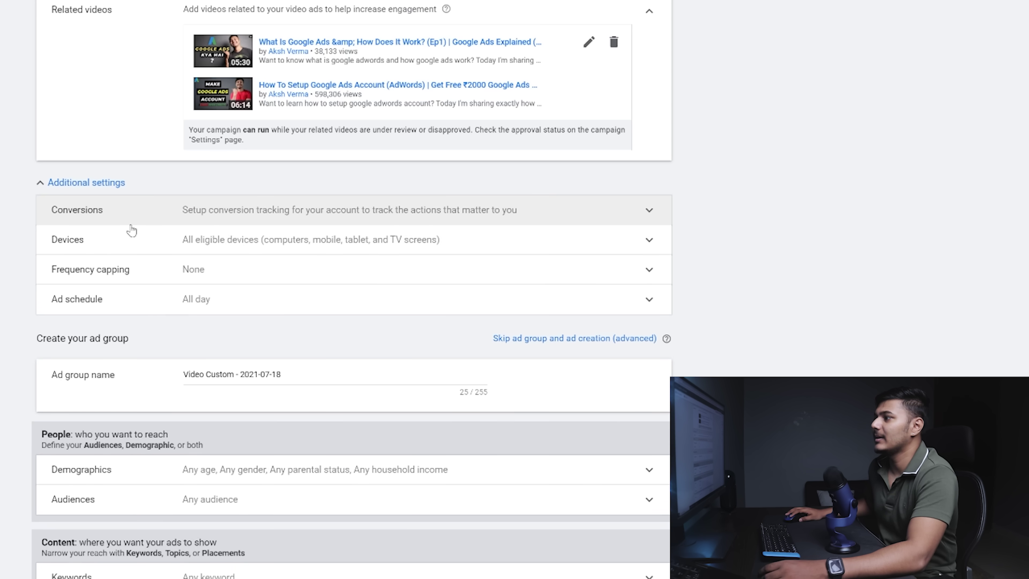
- Switch devices to specific targeting and browse the Android device models without choosing any
left_click(133, 246)
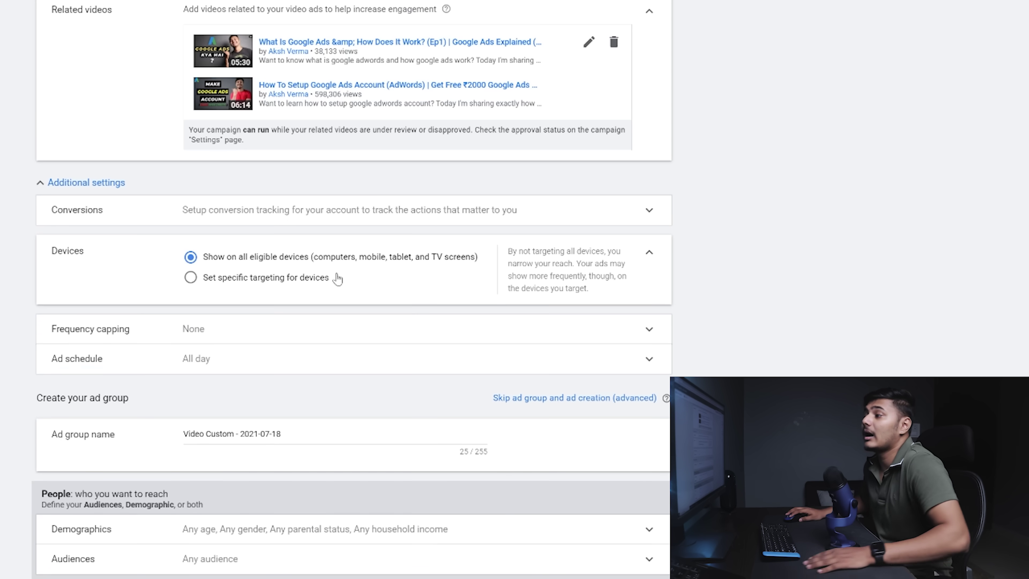
left_click(304, 279)
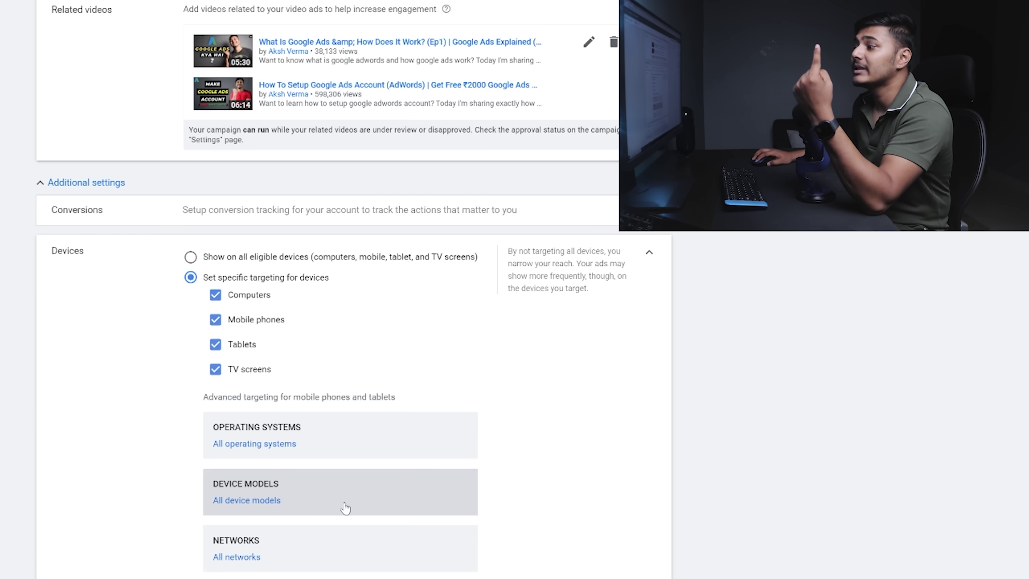
left_click(316, 516)
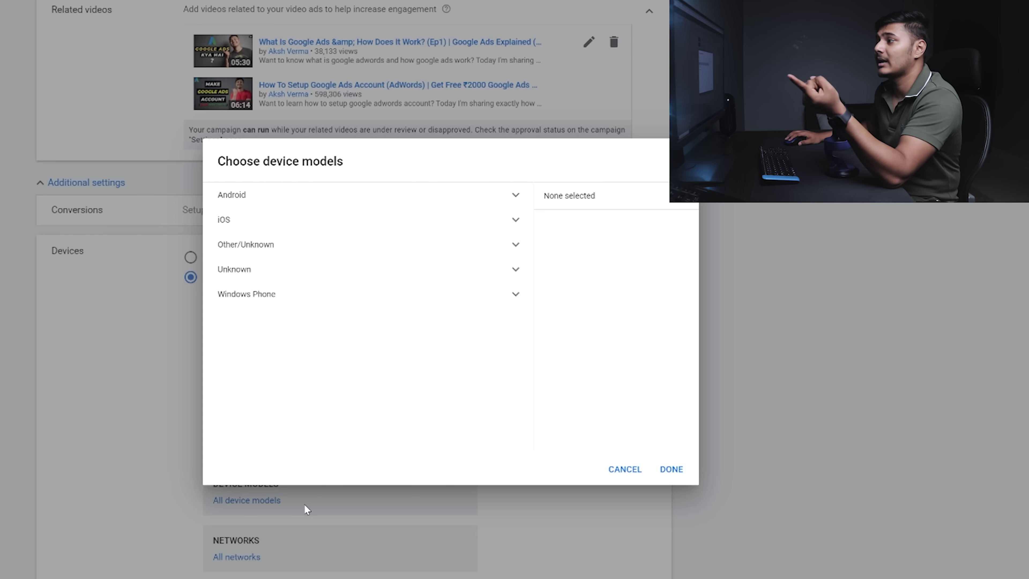
left_click(335, 200)
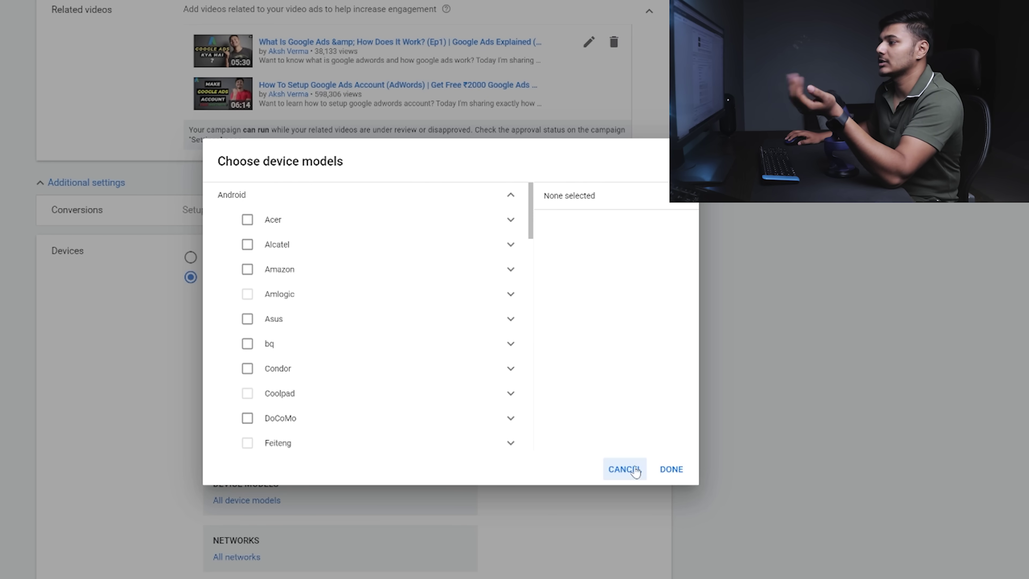
left_click(625, 469)
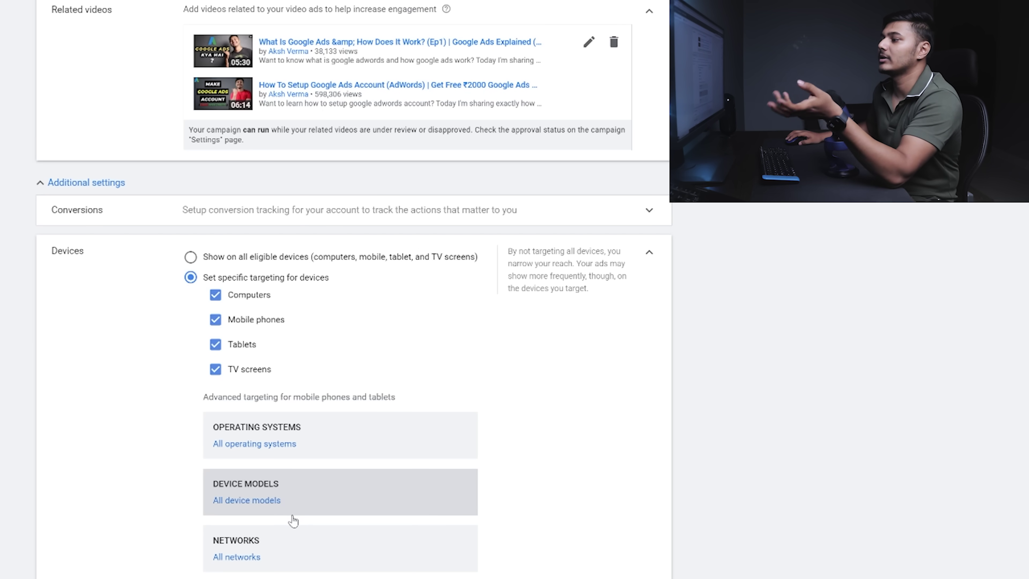
- Set the campaign back to show on all eligible devices and collapse the device settings
scroll(292, 519, "down", 4)
scroll(432, 564, "up", 2)
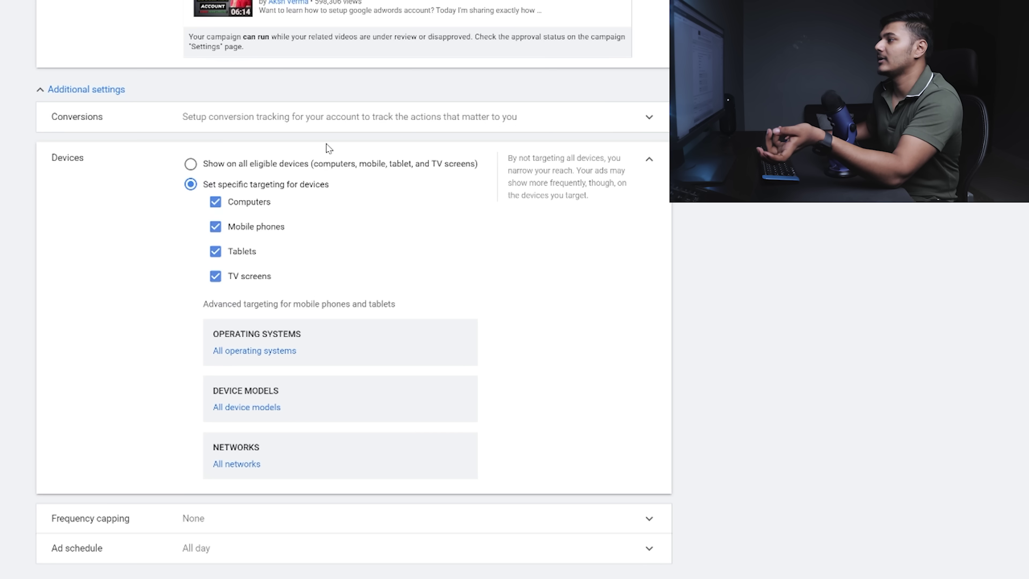
left_click(320, 166)
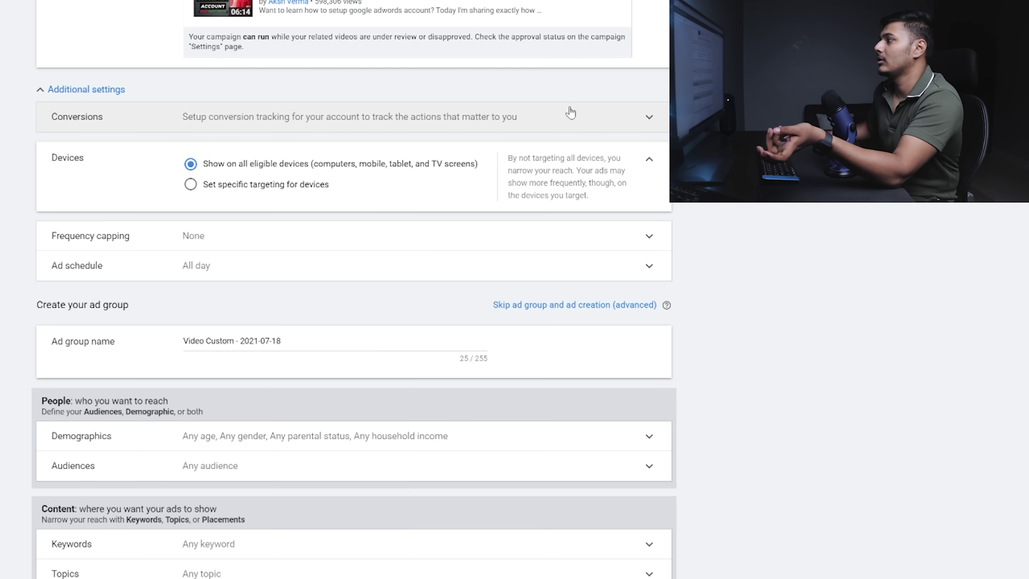
left_click(651, 159)
scroll(494, 320, "up", 2)
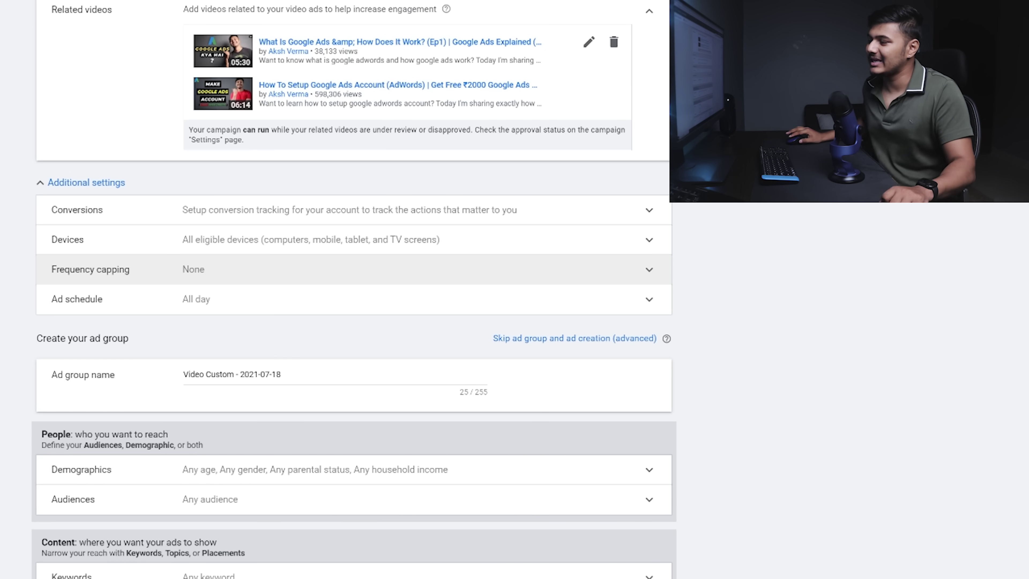
- Enable the impression frequency cap and limit it to 2 impressions per day
left_click(649, 269)
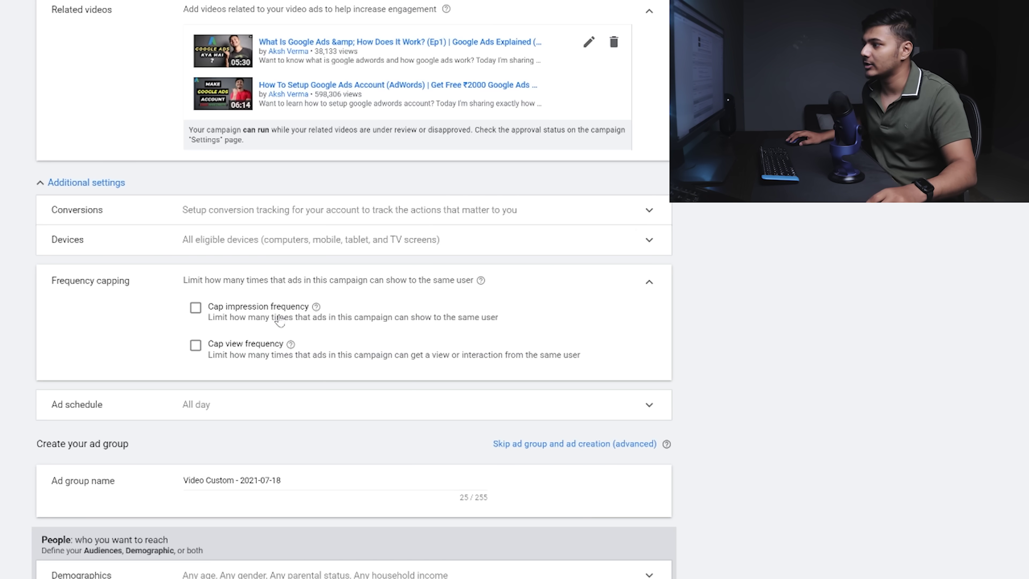
left_click(196, 308)
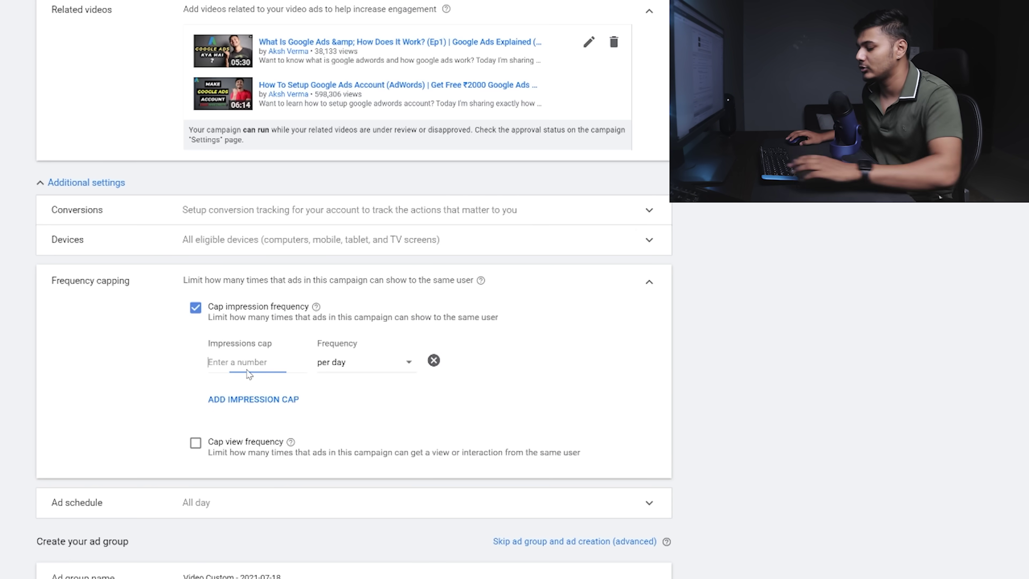
type("2")
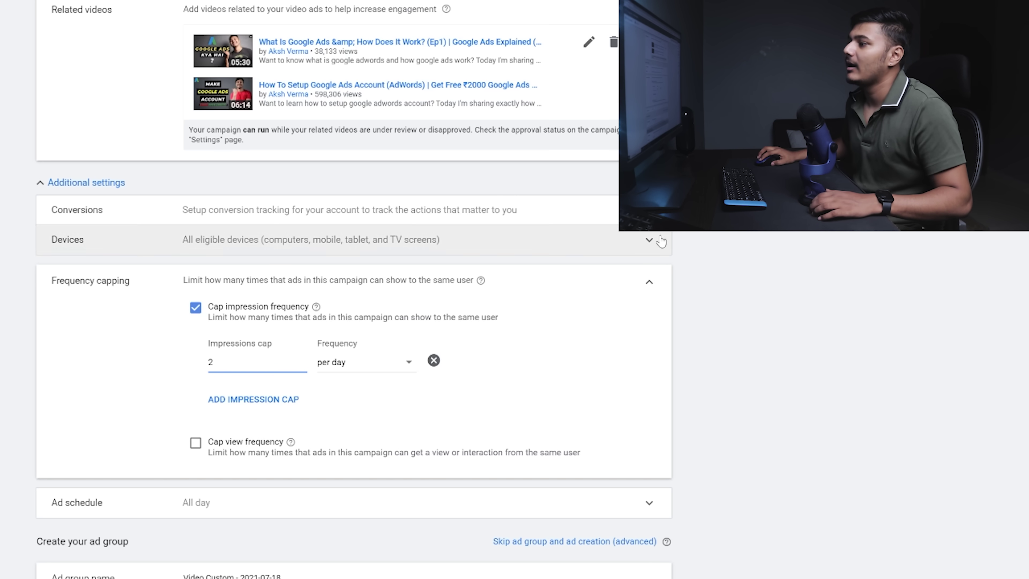
- Try a view frequency cap of 1, then clear the value and disable the view cap
left_click(196, 443)
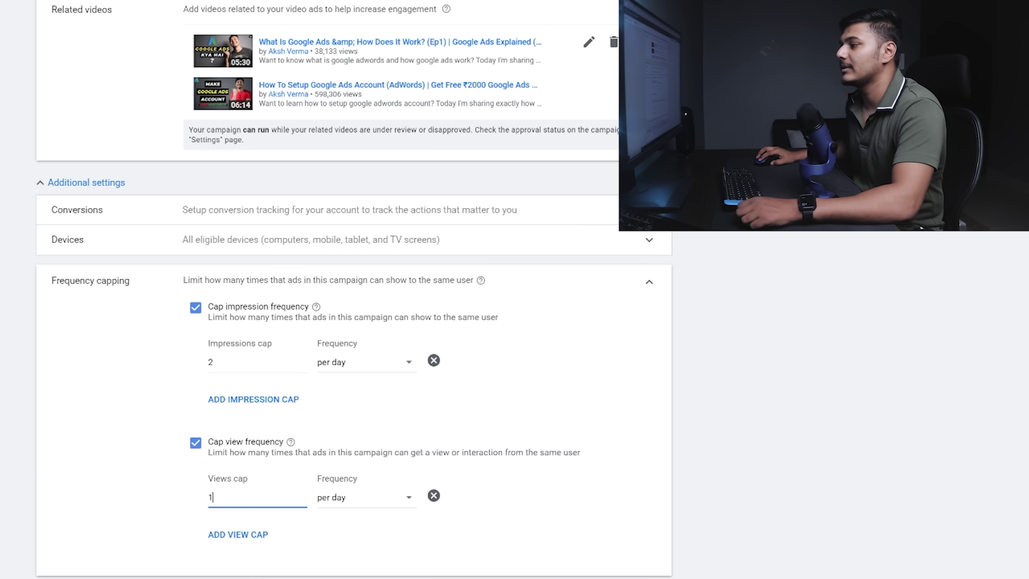
left_click(336, 499)
left_click(372, 552)
left_click(319, 453)
left_click(218, 444)
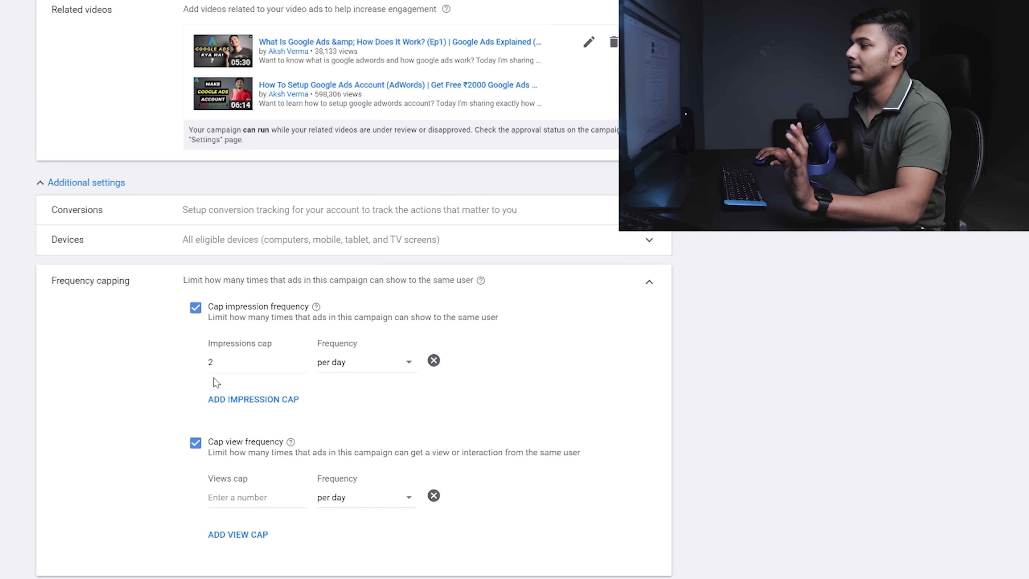
left_click(195, 443)
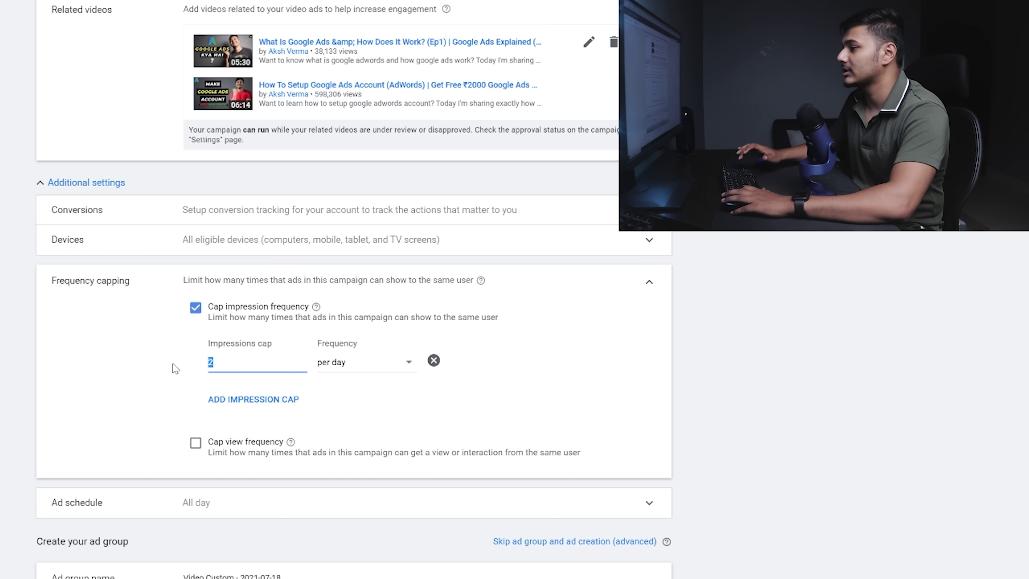
- Set the impression frequency cap to 2 per month and collapse the frequency capping settings
left_click(400, 363)
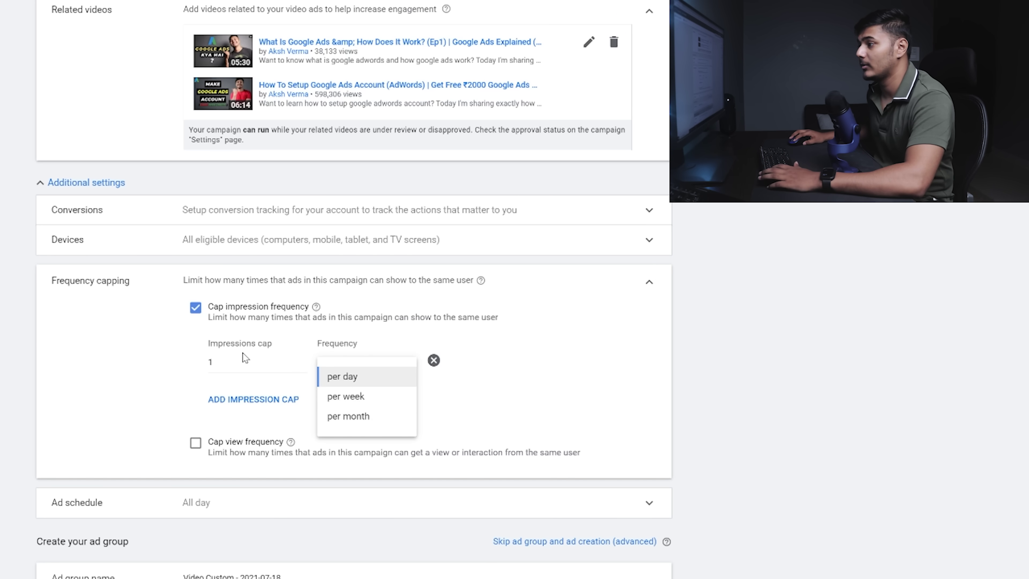
left_click_drag(242, 355, 187, 367)
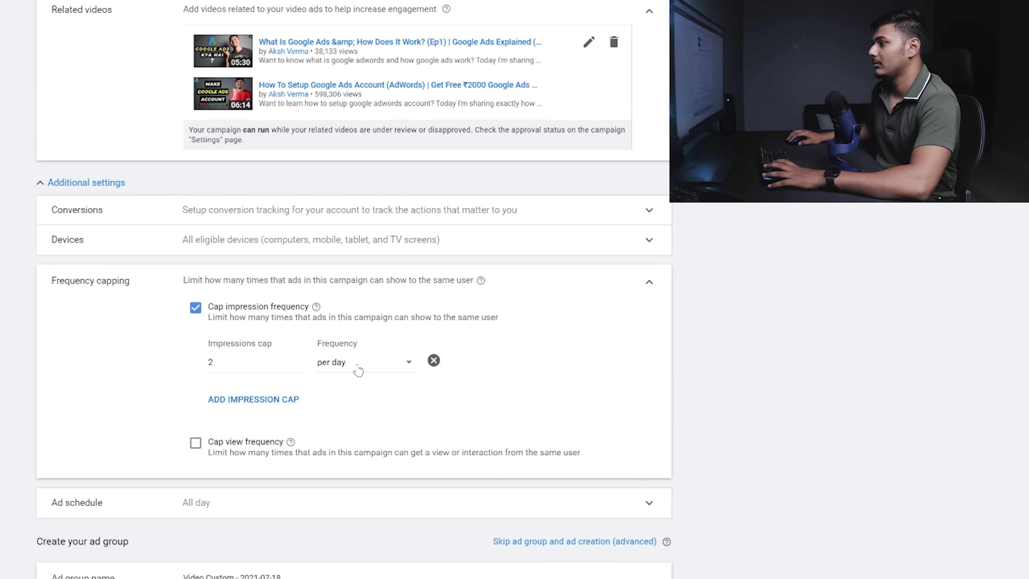
left_click(358, 370)
left_click(351, 414)
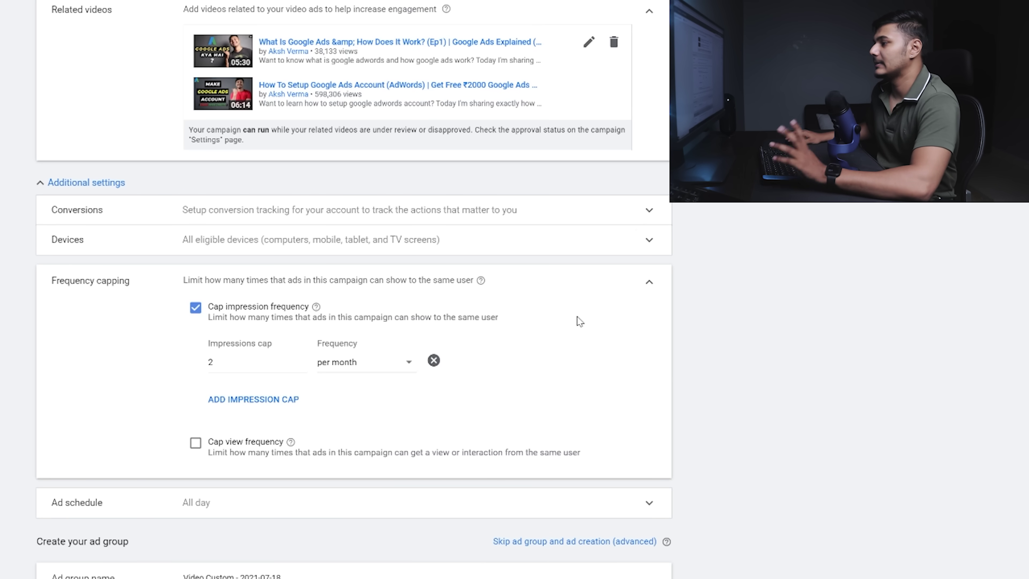
left_click(649, 283)
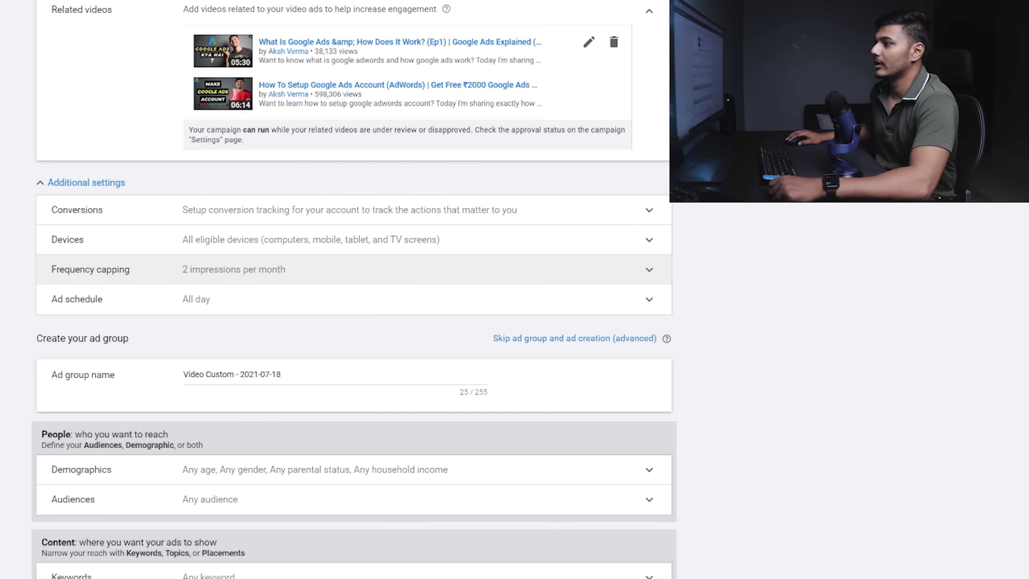
- Check the ad schedule and rename the ad group as Test
left_click(162, 298)
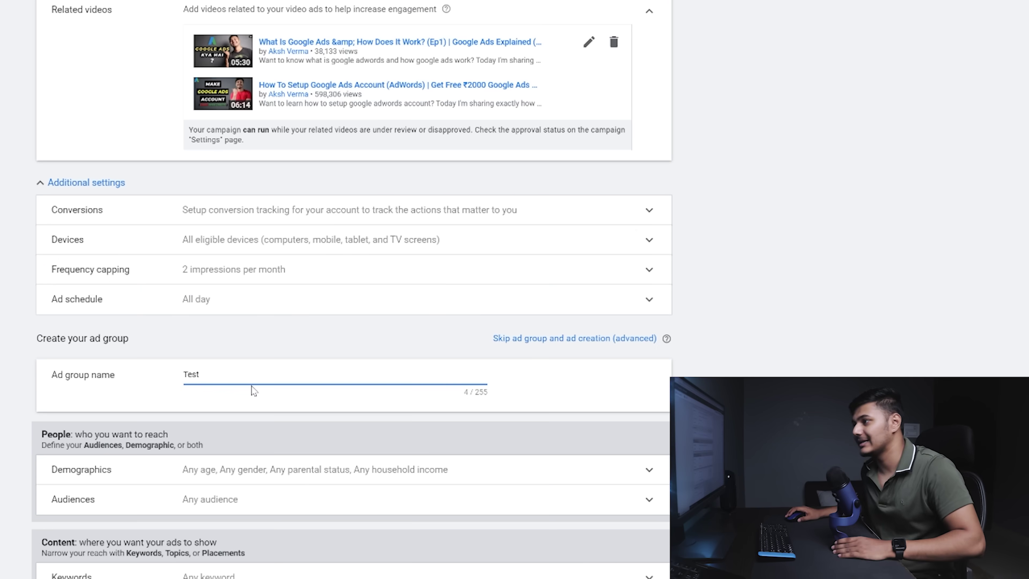
scroll(253, 390, "down", 4)
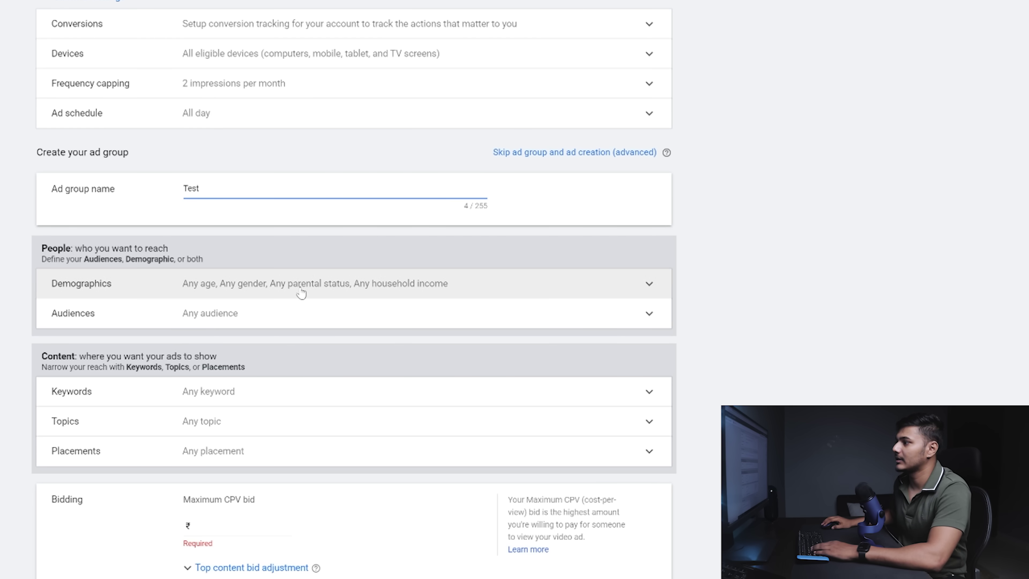
- Limit the ad group's demographics to the 18 - 24 age group, keeping every gender, parental status and household income
left_click(301, 293)
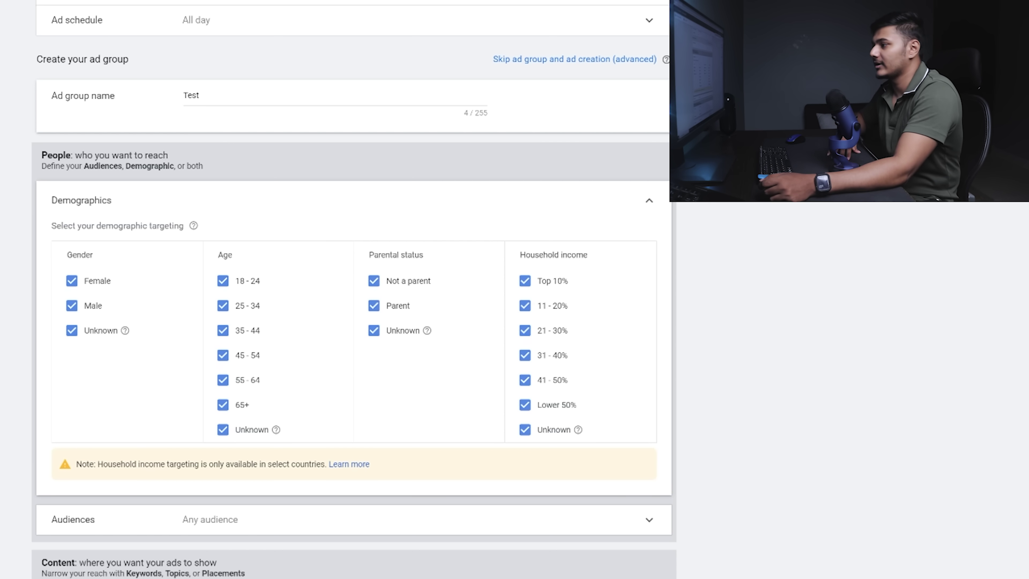
left_click(246, 271)
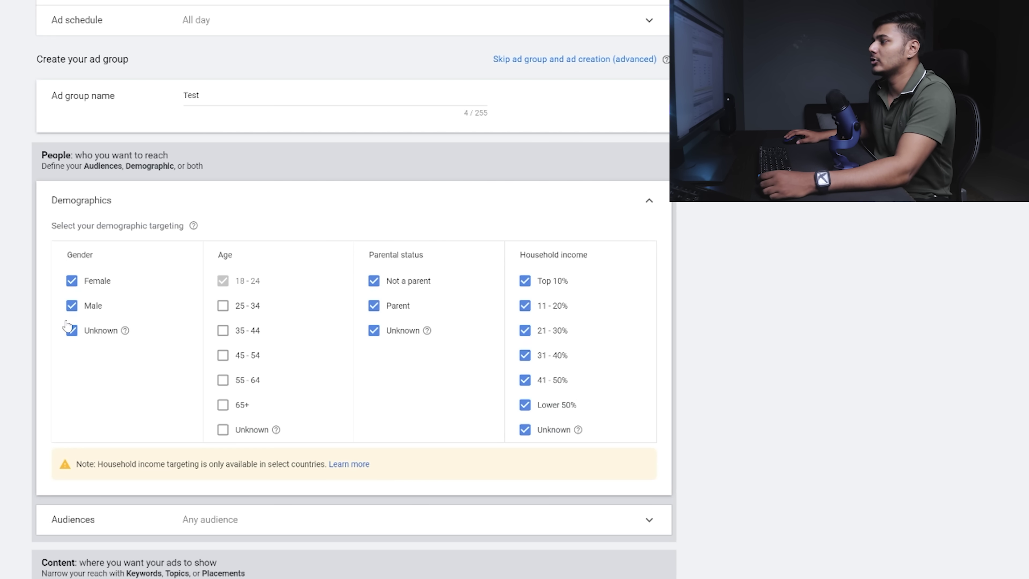
left_click(637, 201)
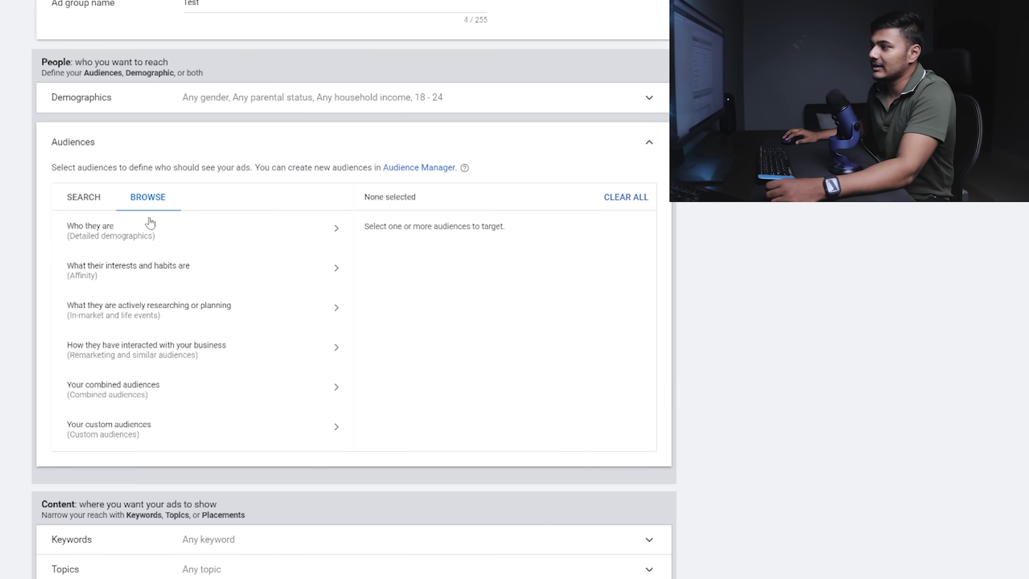
- Review the audience categories for interests and habits, active research or planning, and previous interactions with the business
left_click(183, 270)
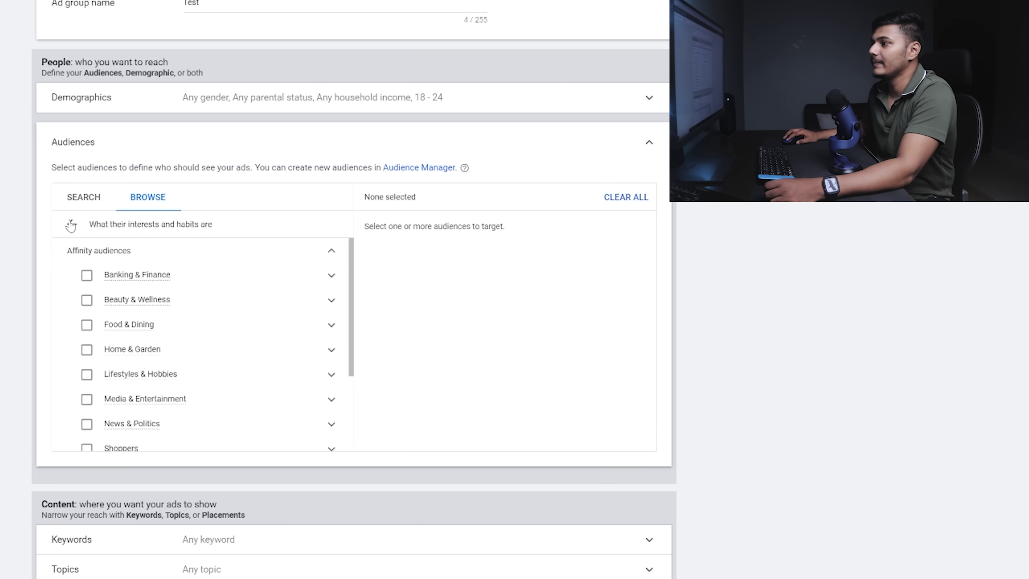
scroll(271, 329, "down", 2)
scroll(271, 329, "up", 2)
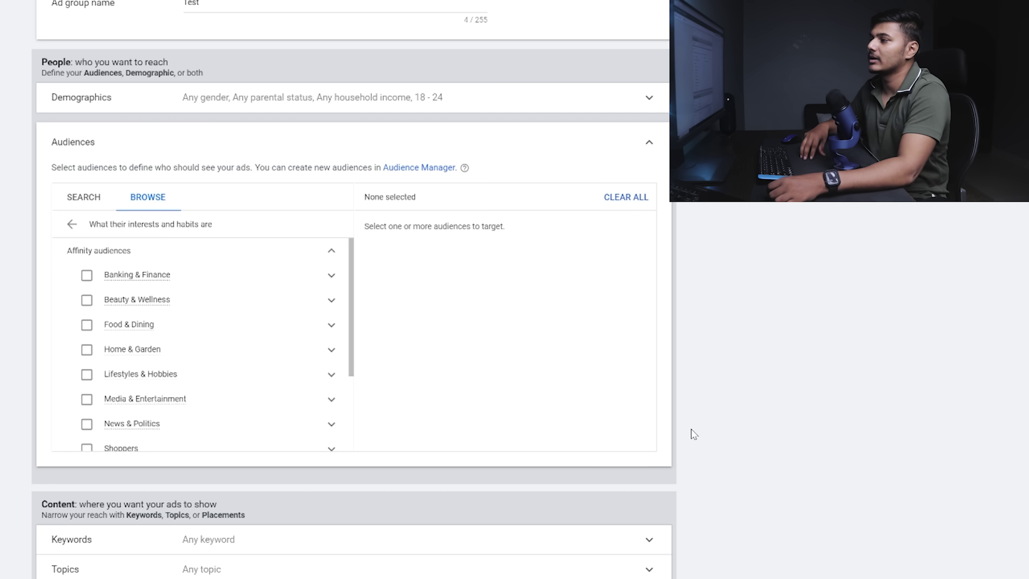
scroll(103, 351, "up", 2)
left_click(73, 317)
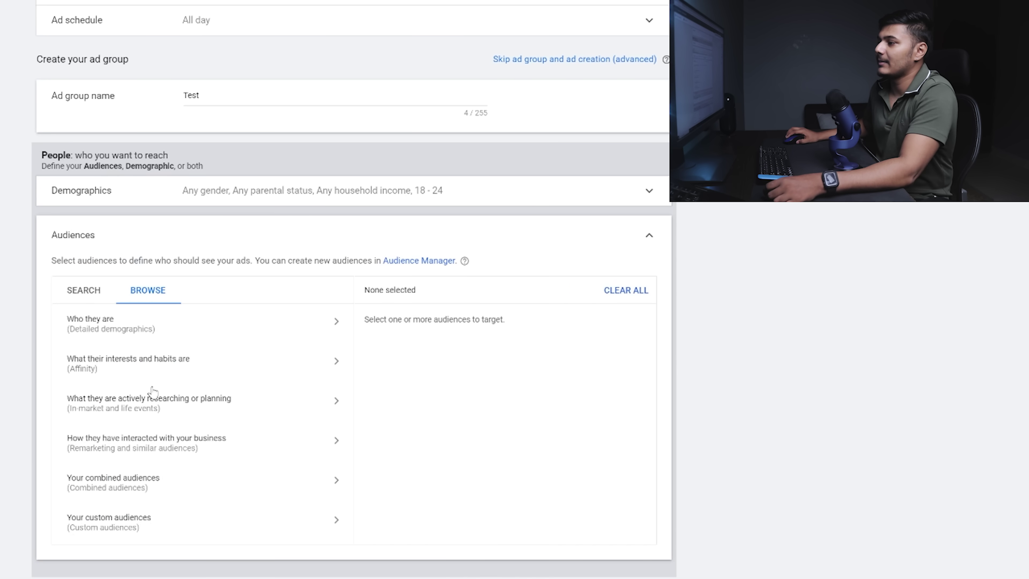
scroll(145, 389, "down", 2)
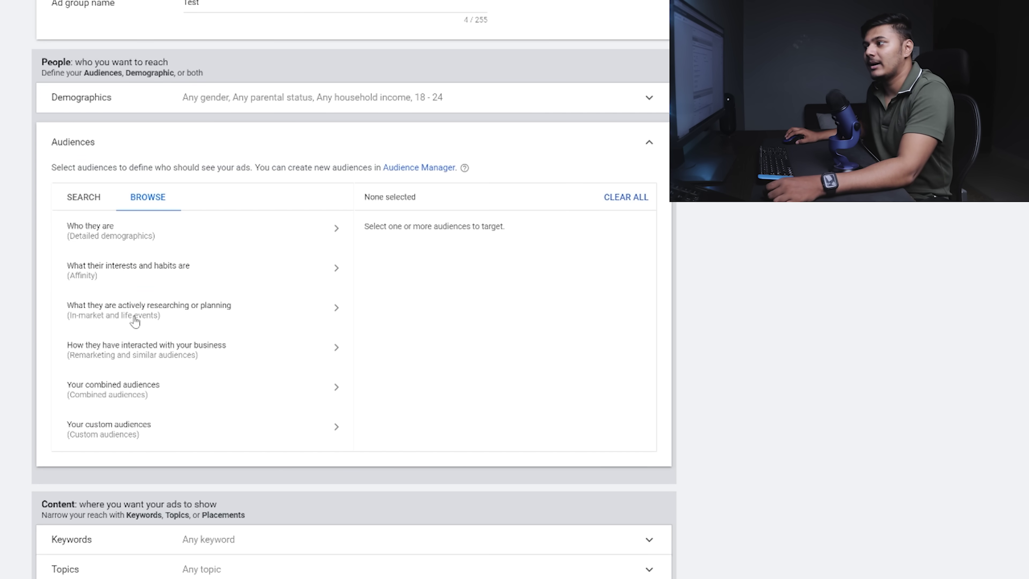
left_click(148, 317)
left_click(153, 254)
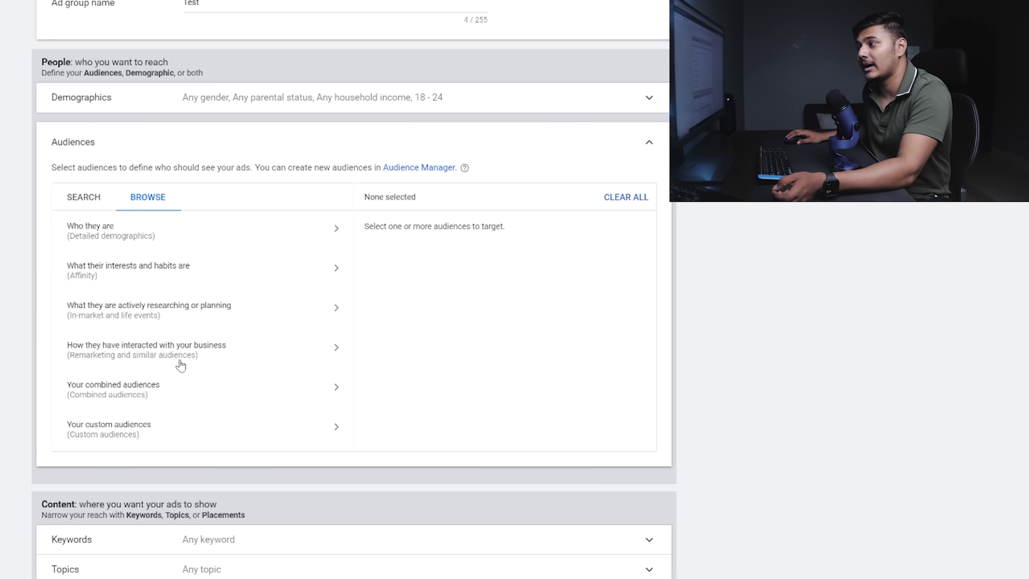
left_click(180, 365)
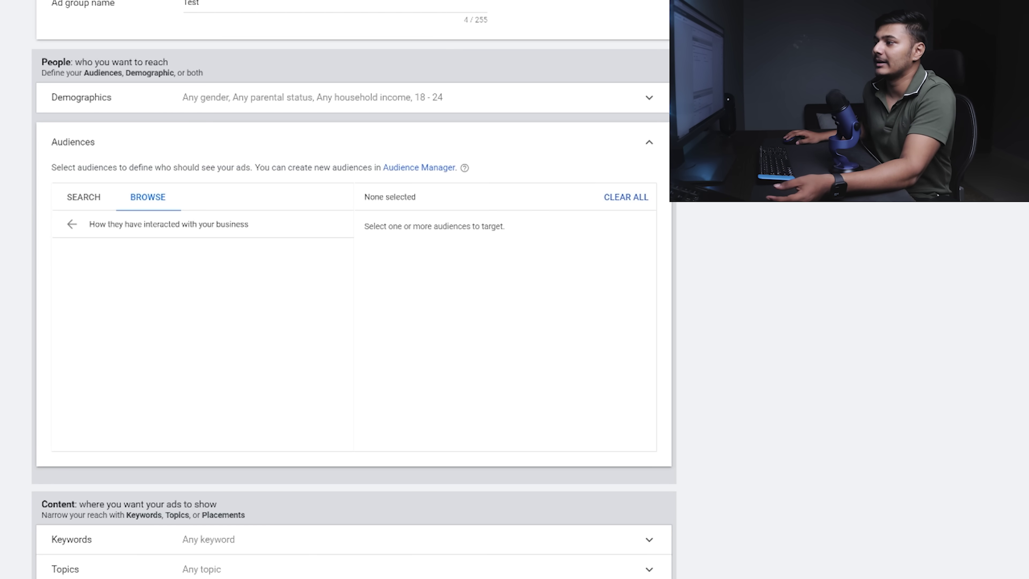
left_click(72, 224)
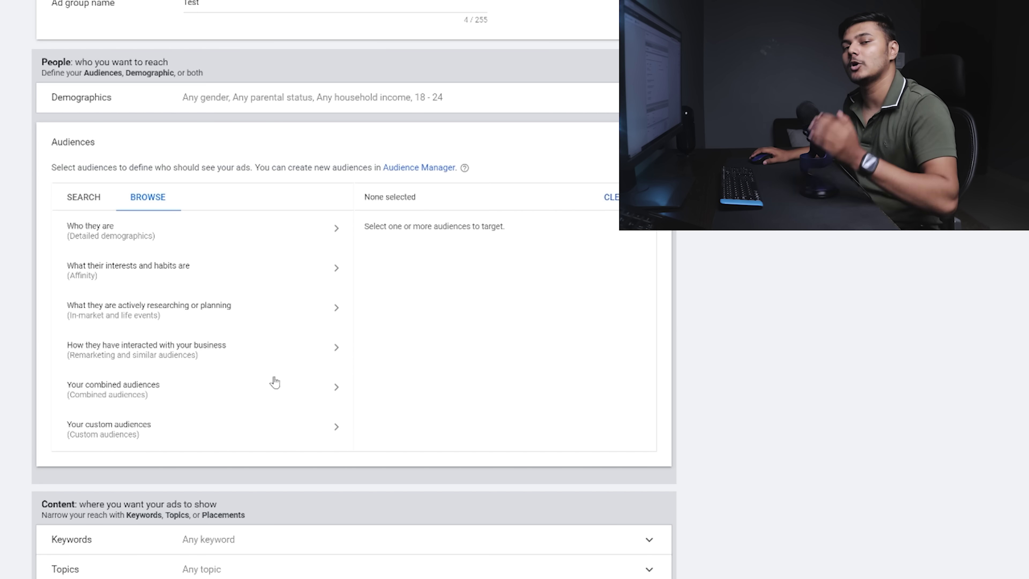
scroll(283, 409, "down", 5)
scroll(389, 283, "up", 5)
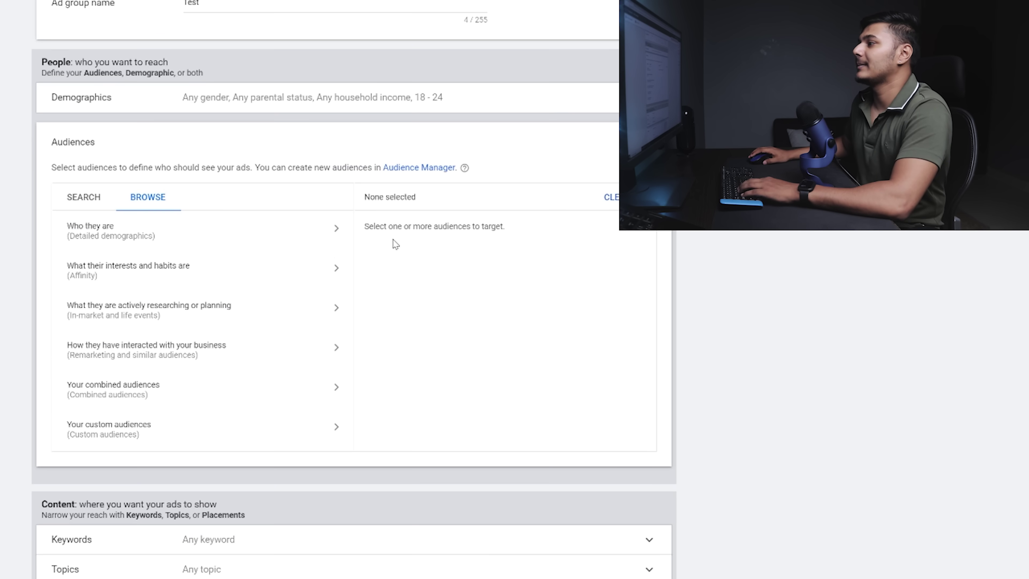
- Add Social Media Enthusiasts from the Technology affinity audiences to the ad group's targeting, leaving audience expansion off
left_click(251, 283)
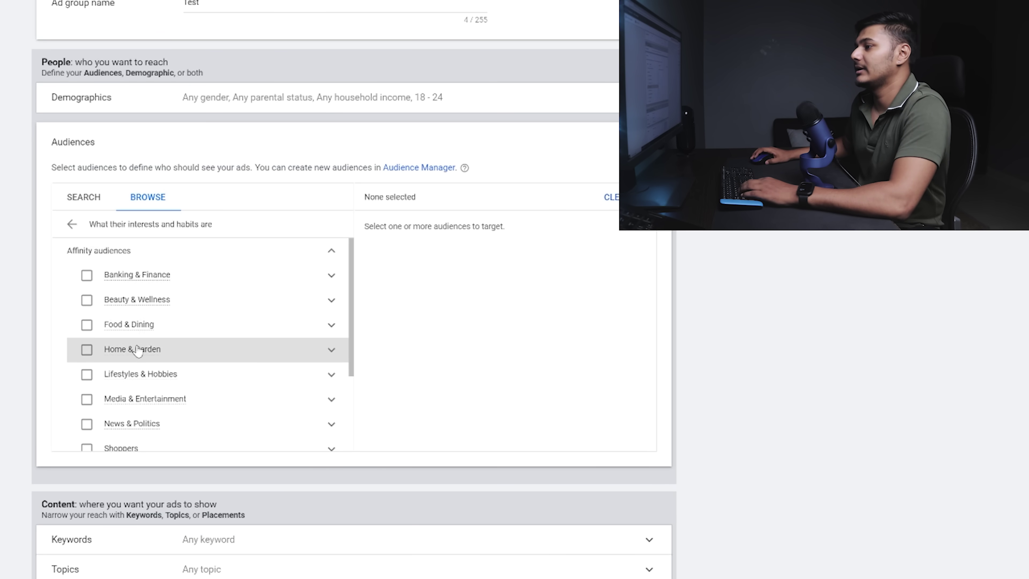
scroll(142, 359, "down", 8)
left_click(330, 198)
scroll(228, 230, "down", 1)
scroll(228, 229, "down", 1)
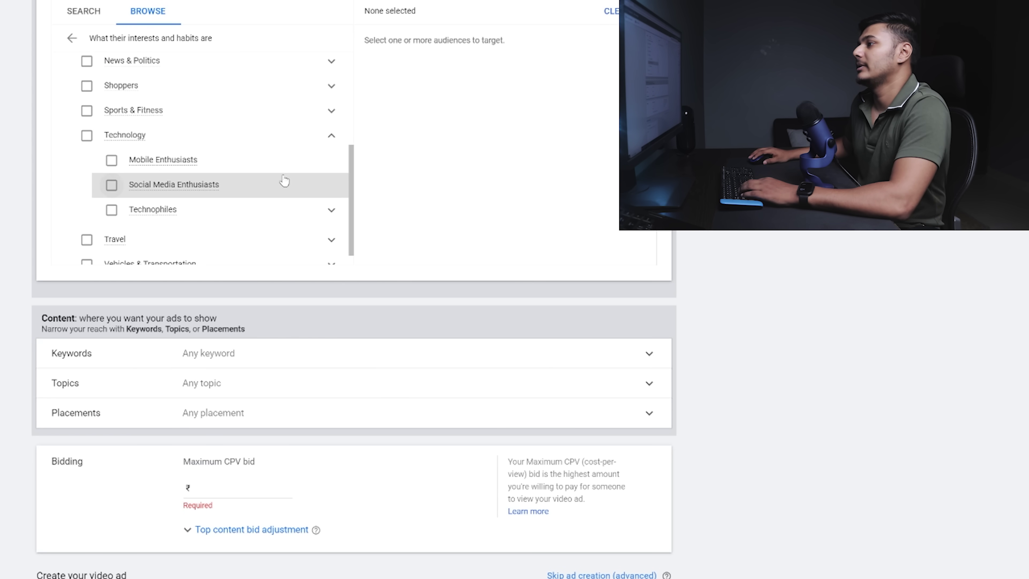
left_click(208, 183)
left_click(332, 135)
scroll(447, 315, "down", 3)
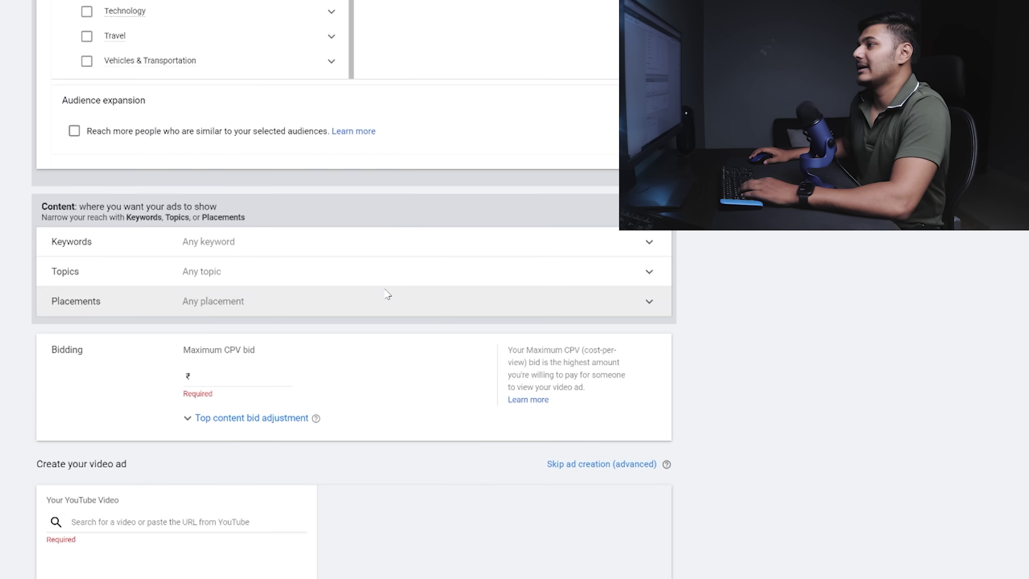
scroll(385, 295, "up", 2)
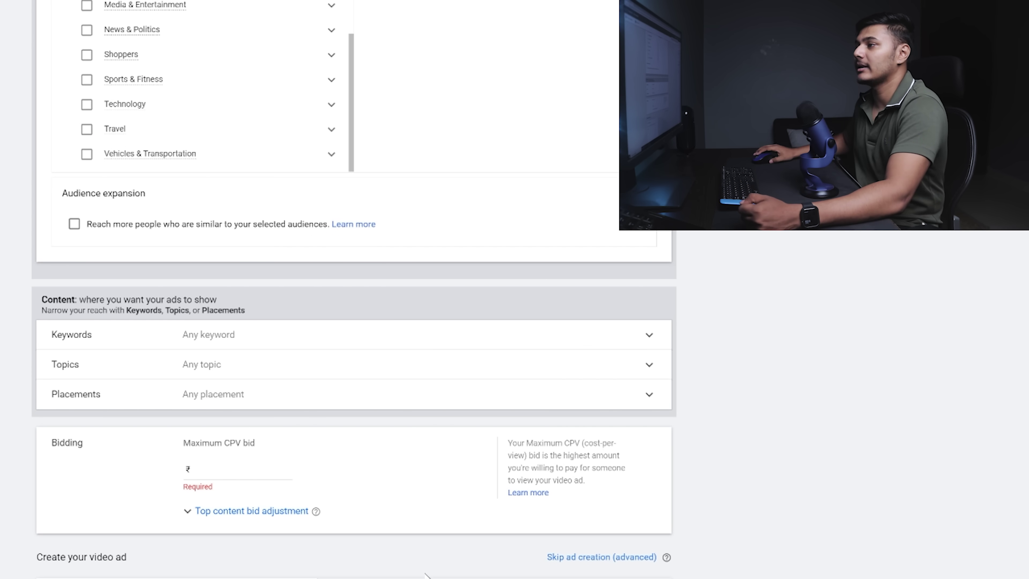
scroll(351, 374, "up", 4)
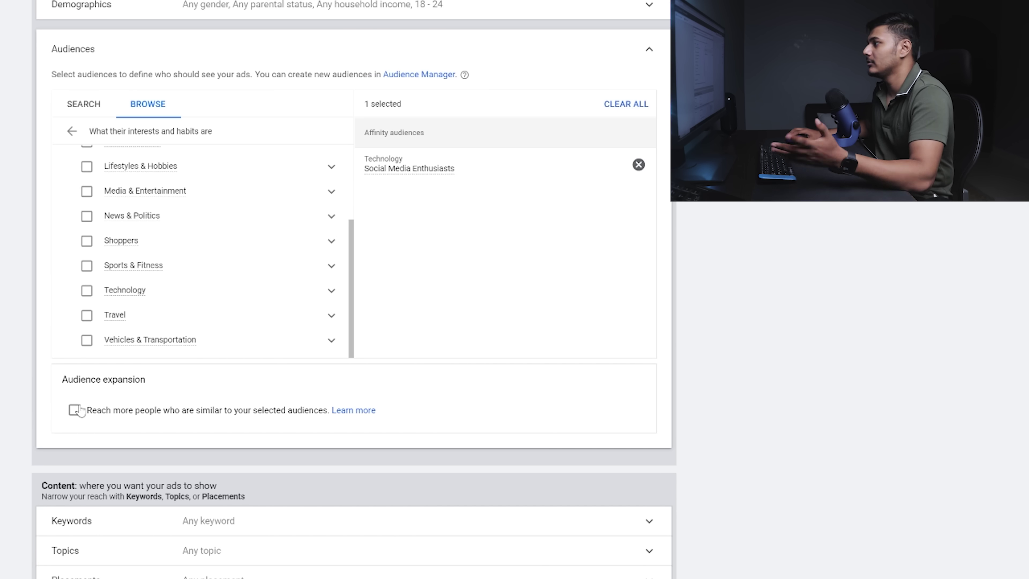
- Examine the keyword targeting settings alongside the YouTube search results for "how to make money with bitcoin", leaving the keywords empty
scroll(147, 418, "down", 2)
scroll(285, 465, "down", 4)
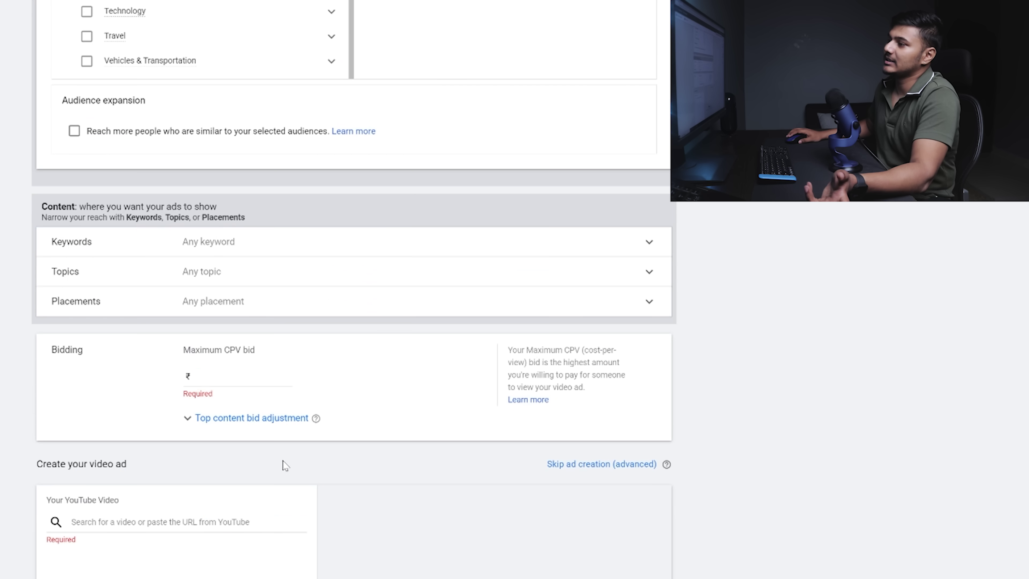
left_click(210, 245)
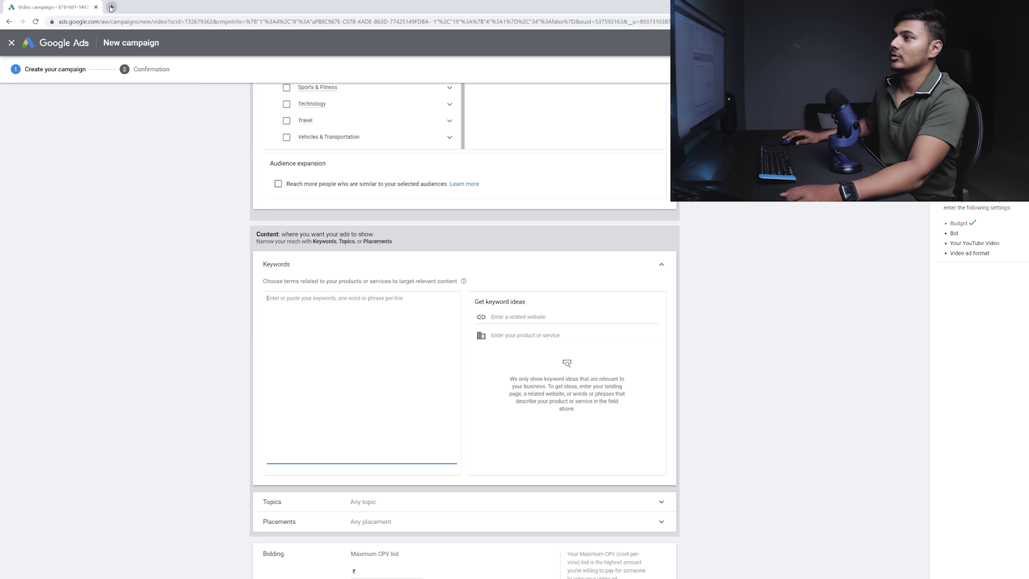
left_click(110, 8)
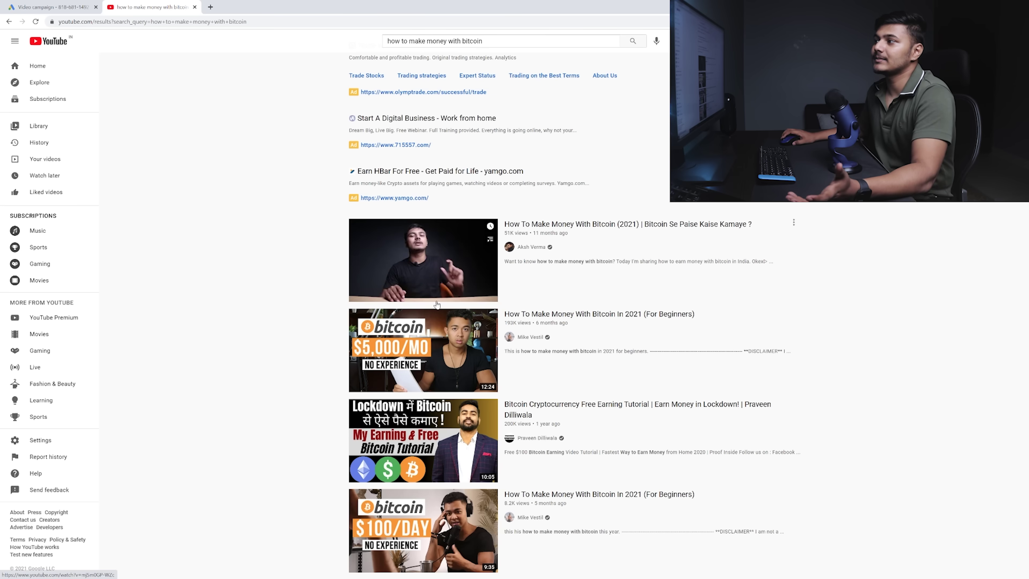
scroll(611, 340, "up", 1)
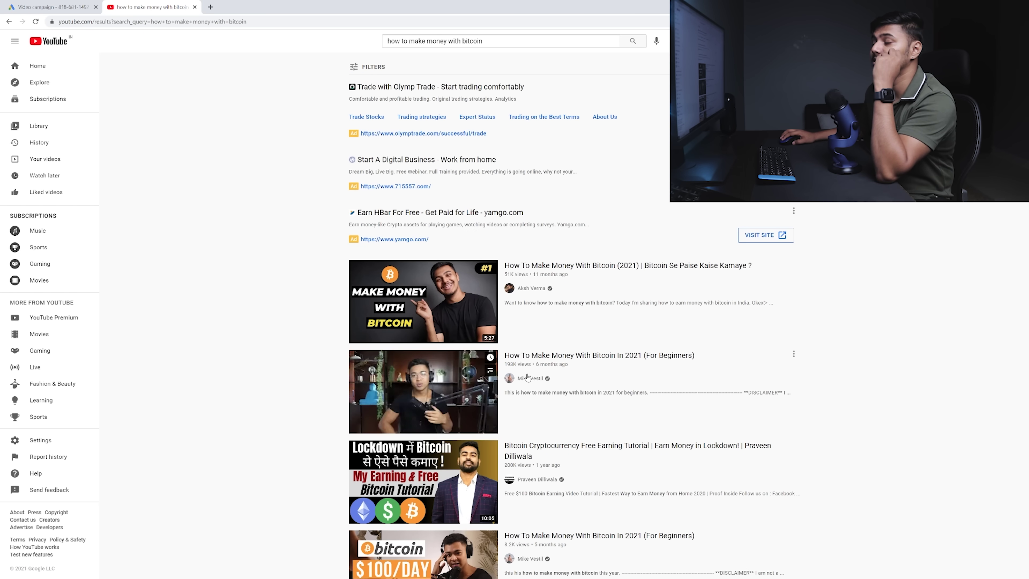
left_click(25, 3)
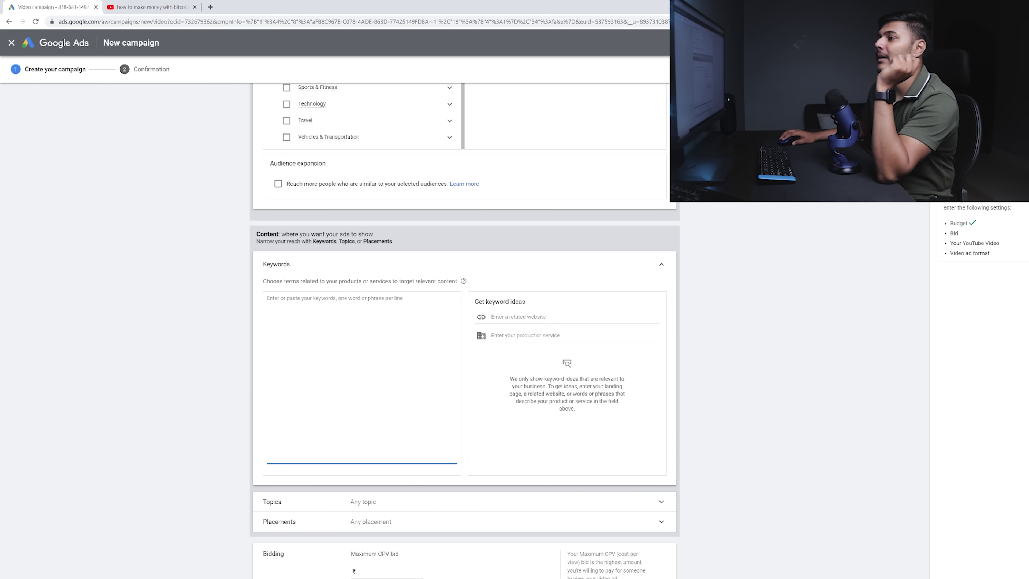
left_click(162, 4)
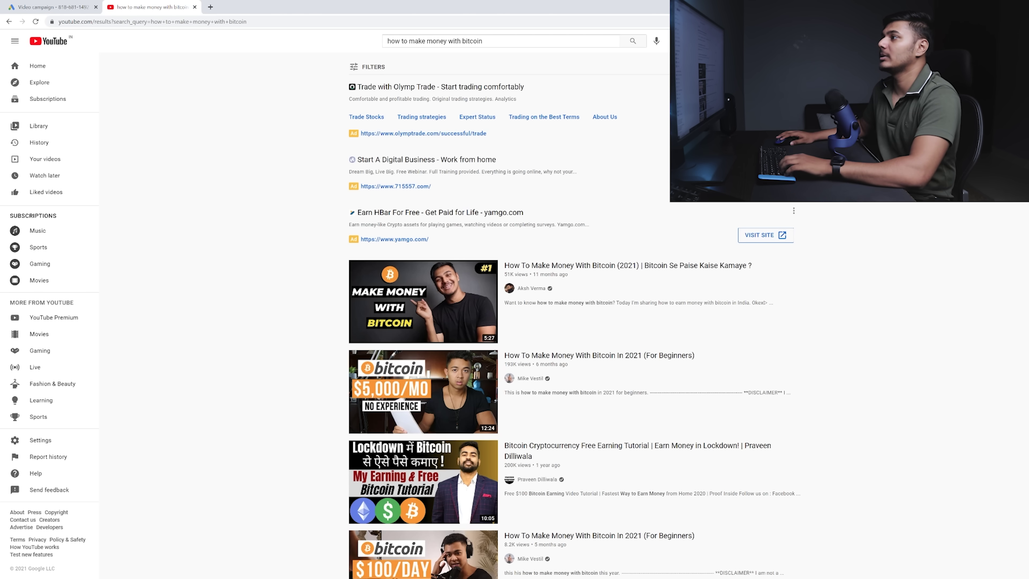
left_click(37, 5)
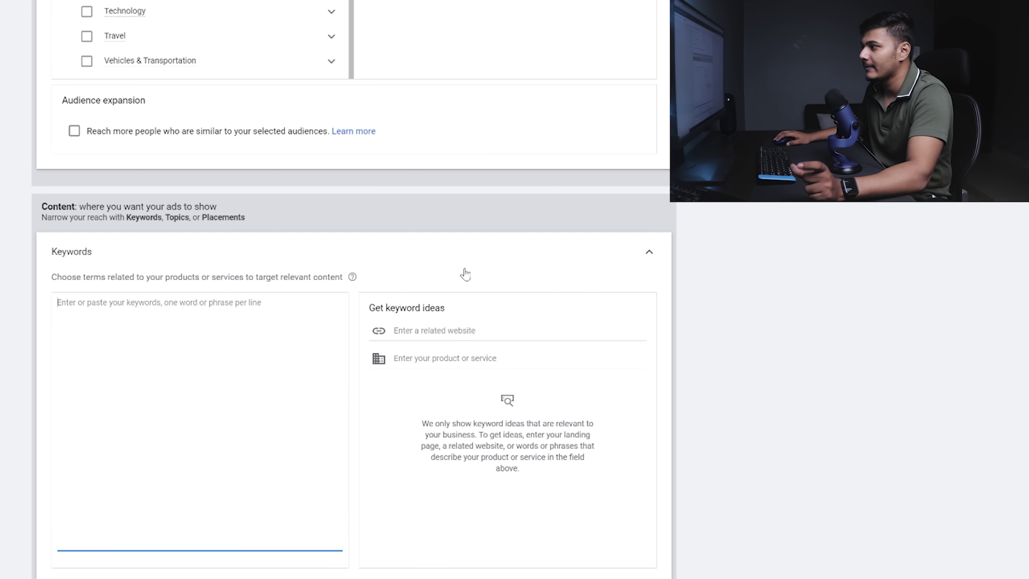
left_click(635, 253)
- Examine the available topics for content targeting, including the Finance subtopics, without selecting any
scroll(361, 237, "down", 2)
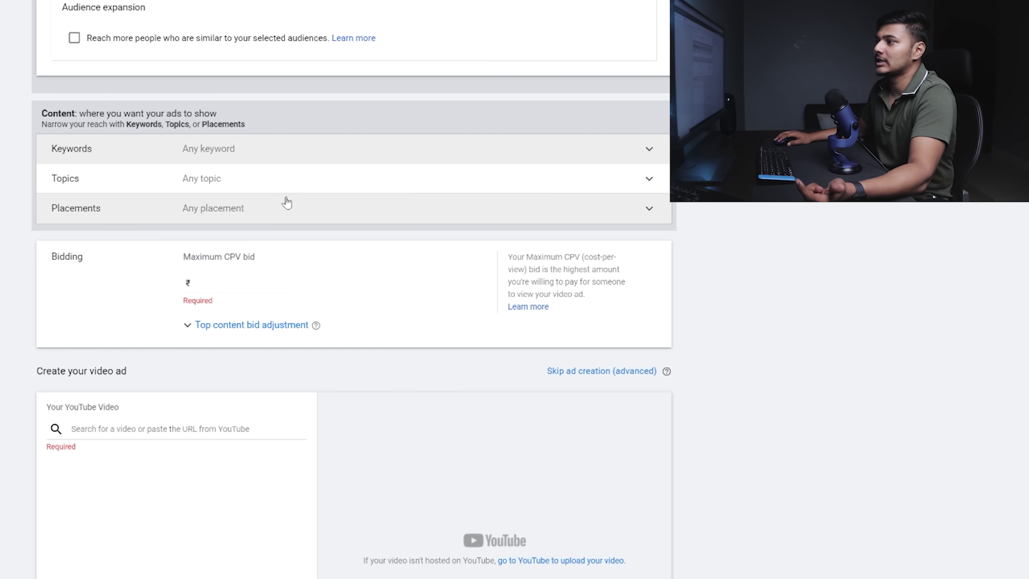
left_click(294, 185)
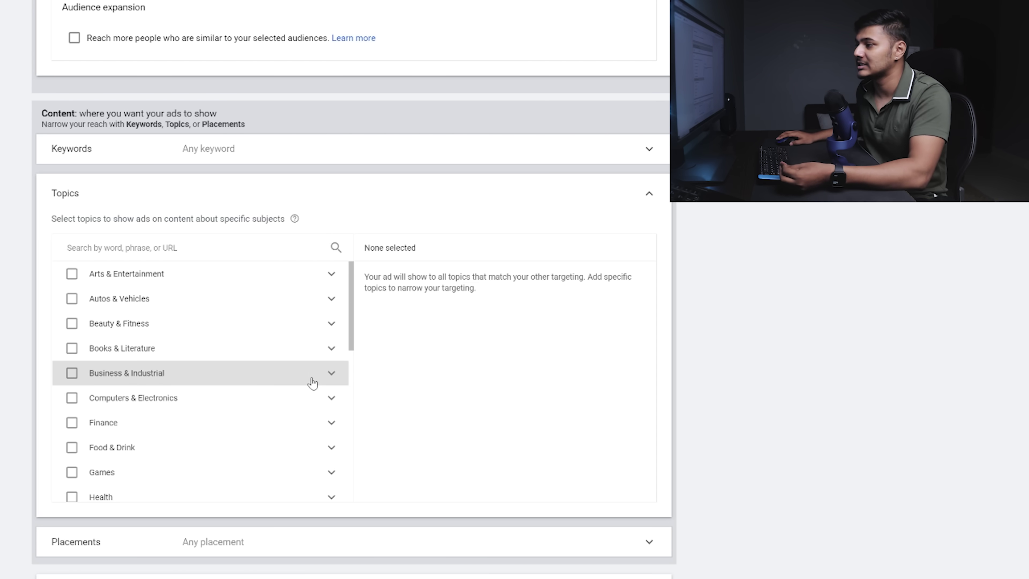
scroll(315, 385, "down", 3)
left_click(335, 369)
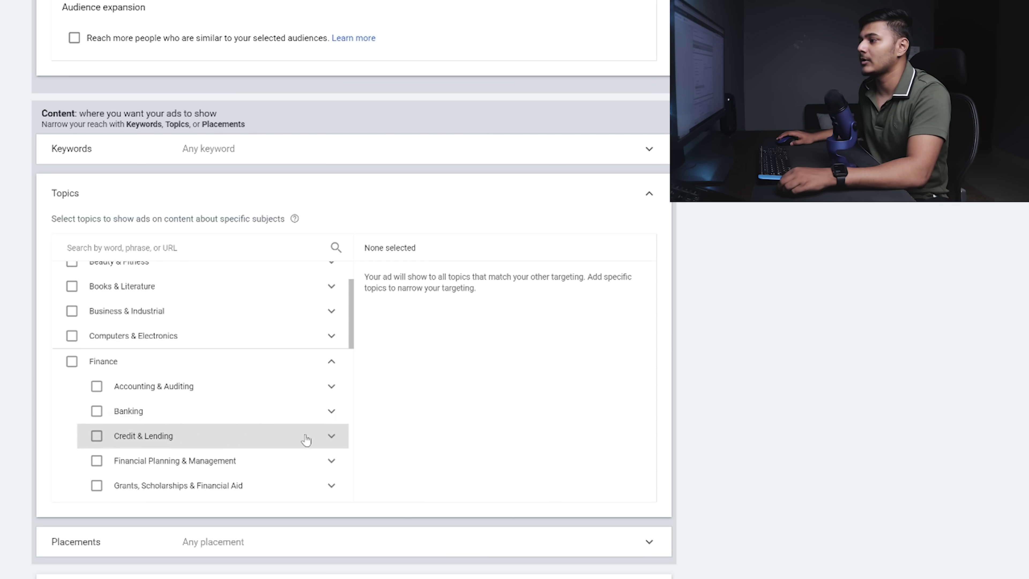
scroll(173, 351, "down", 3)
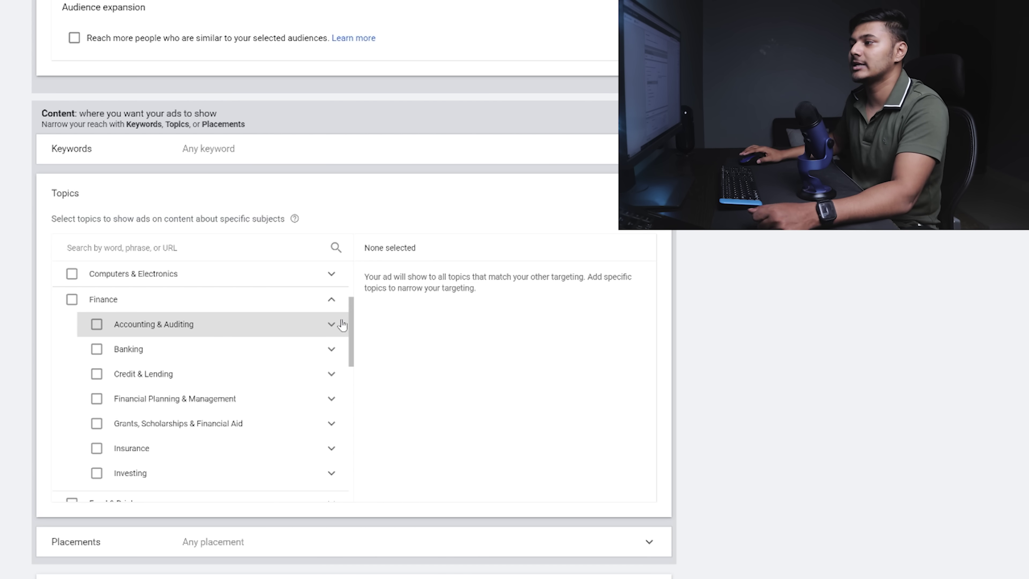
left_click(332, 299)
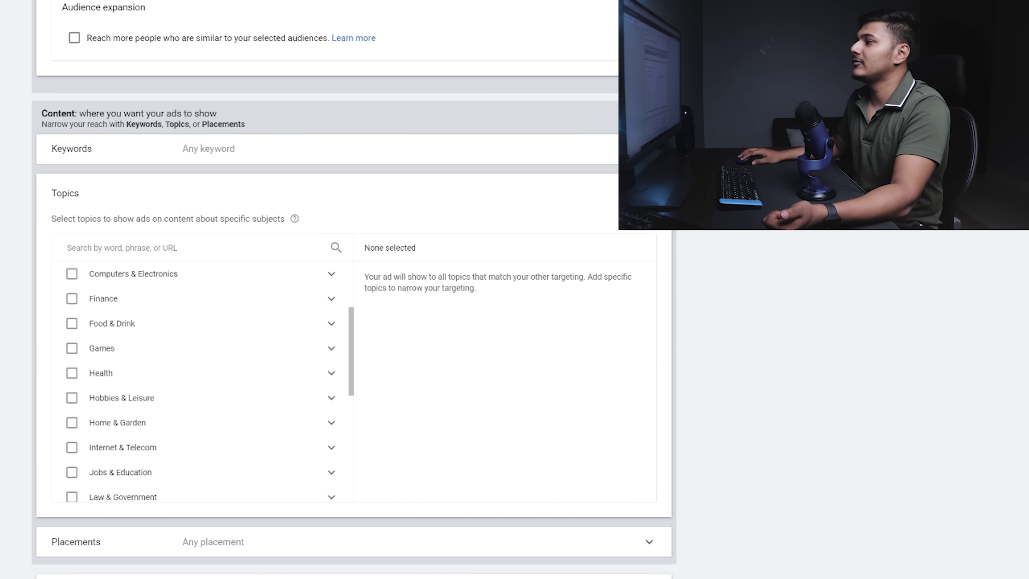
left_click(567, 195)
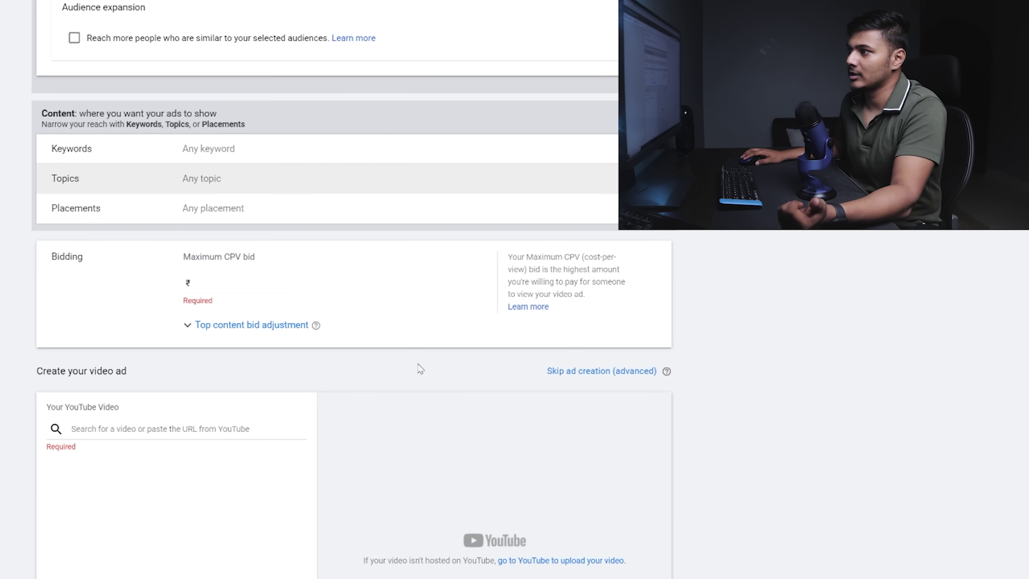
- Search YouTube channels for "technical" and add the Technical Guruji channel as a placement for the ad group
left_click(225, 207)
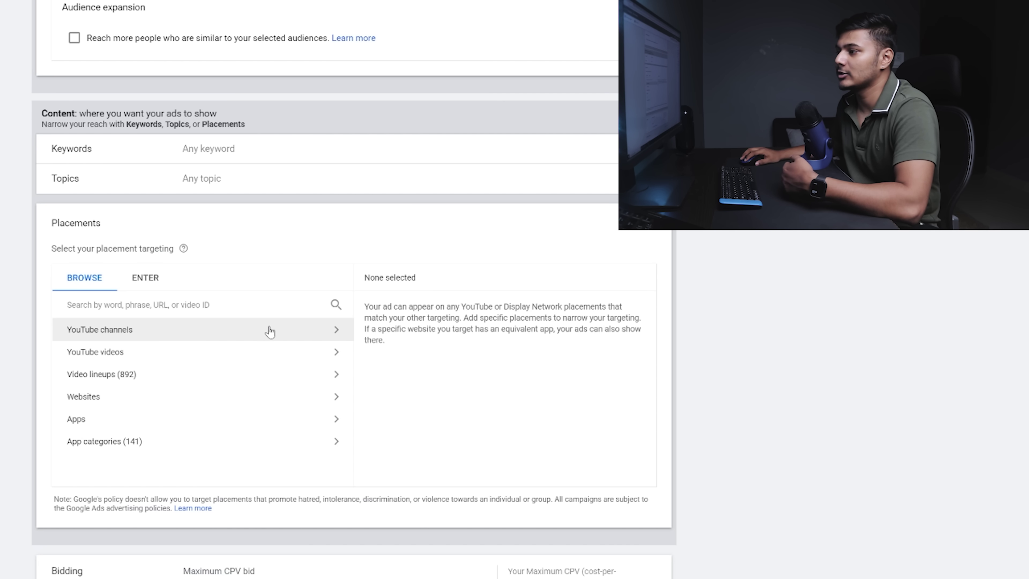
left_click(268, 334)
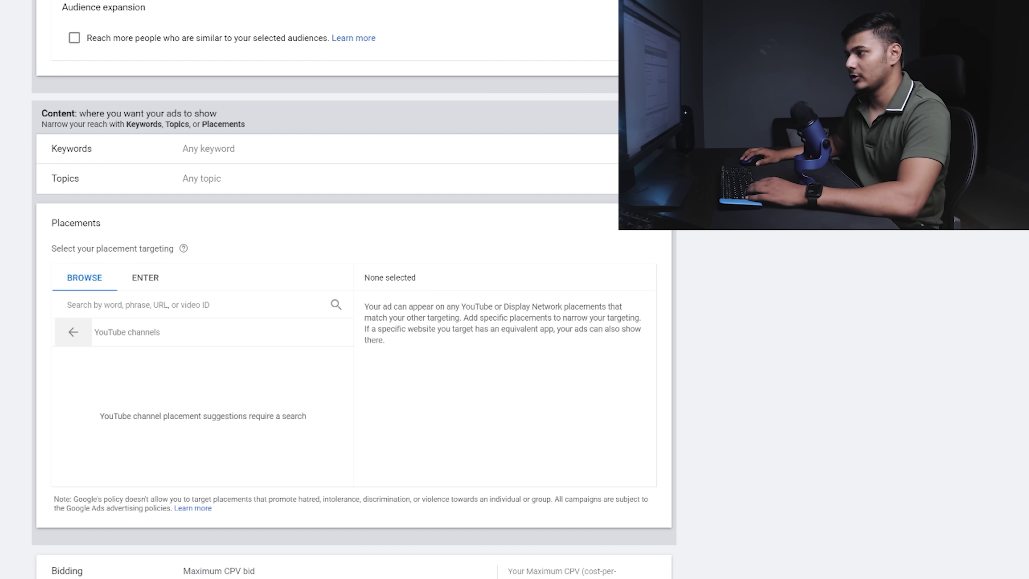
type("technical")
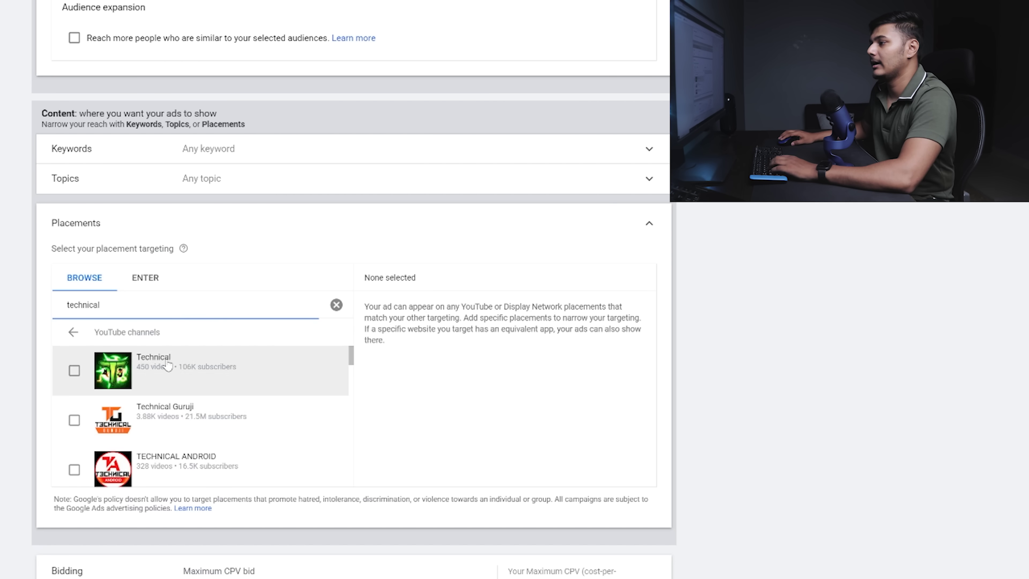
left_click(193, 416)
scroll(345, 430, "down", 1)
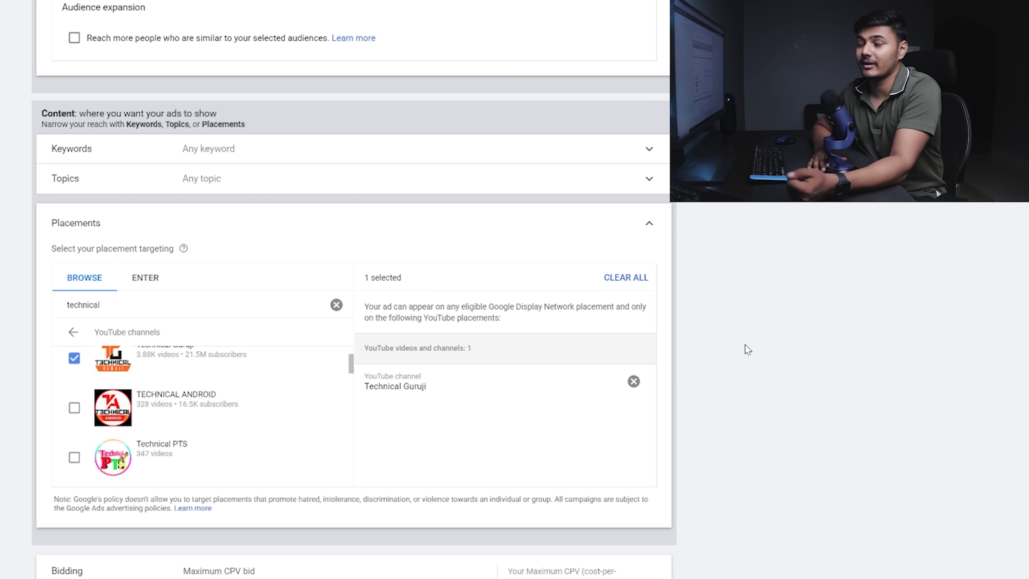
left_click(648, 226)
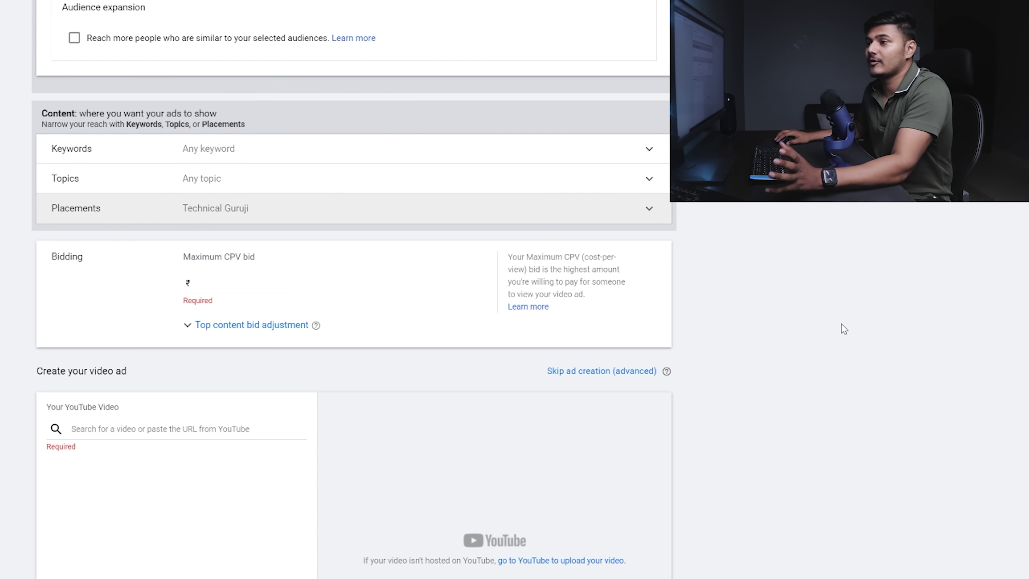
- Set the maximum CPV bid to ₹0.18
left_click(280, 283)
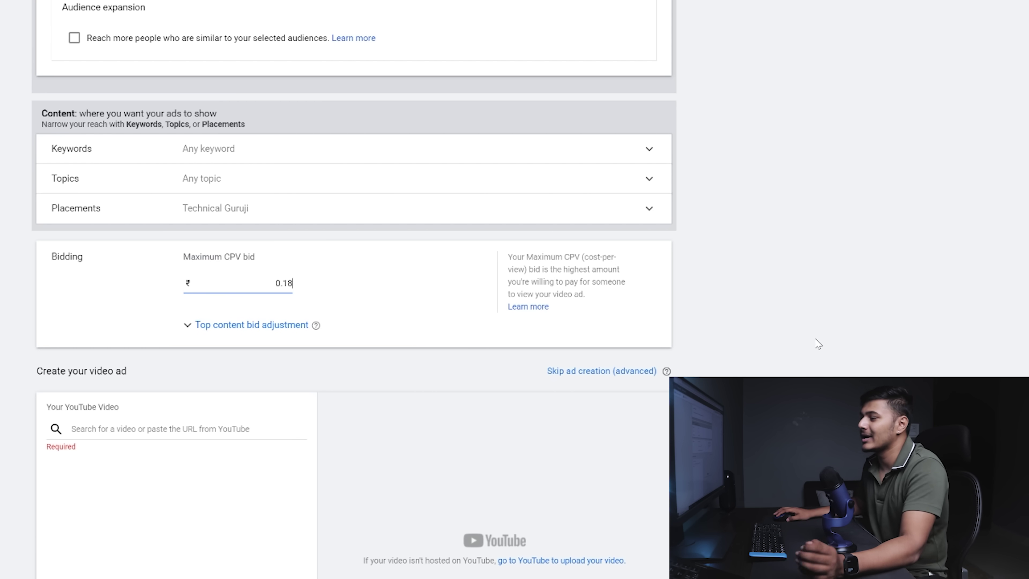
- Copy the link of the YouTube video "How To Make Money With Bitcoin (2021)" and set it as the video for the ad
scroll(628, 331, "down", 5)
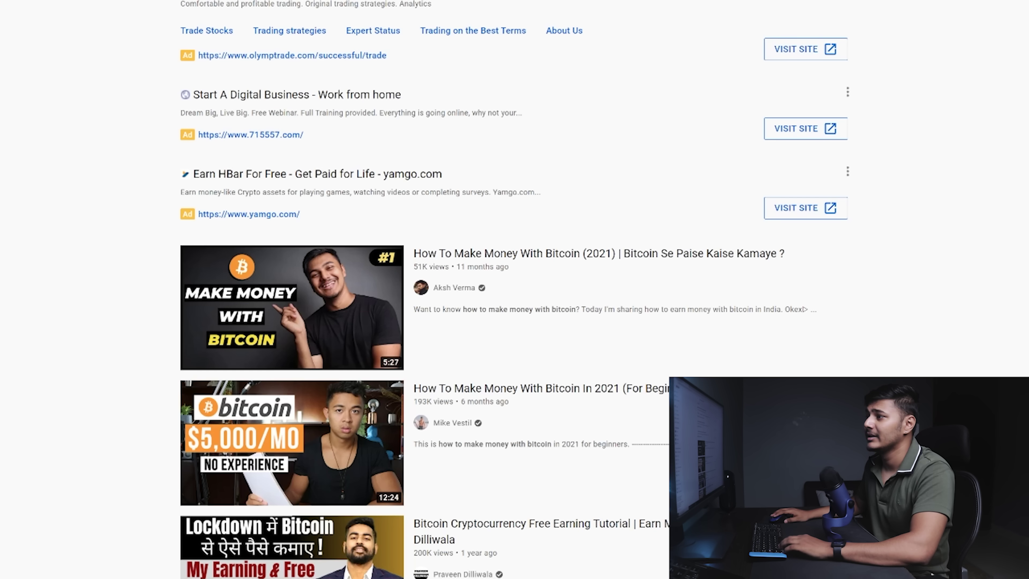
left_click(847, 251)
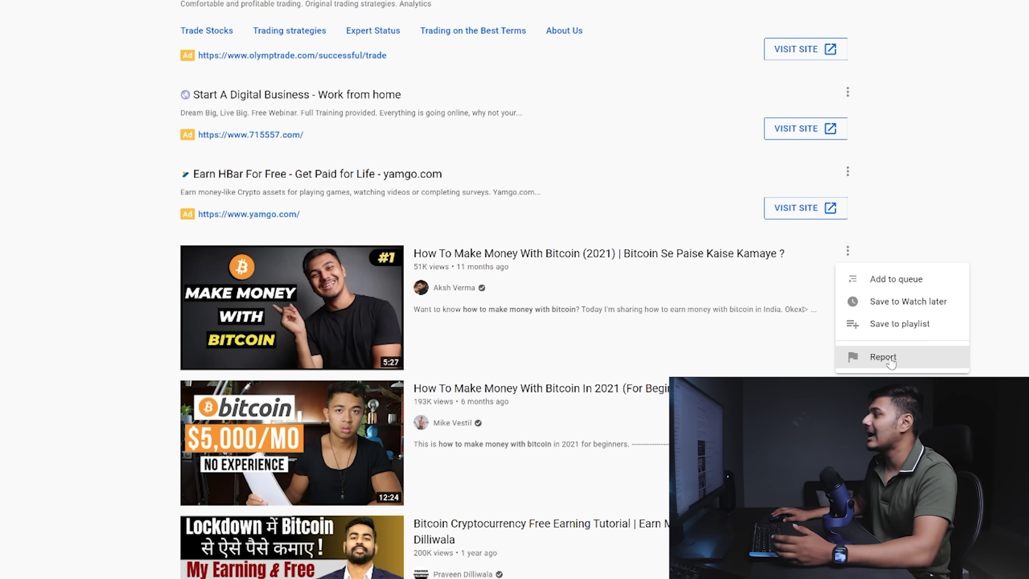
left_click(914, 300)
right_click(339, 277)
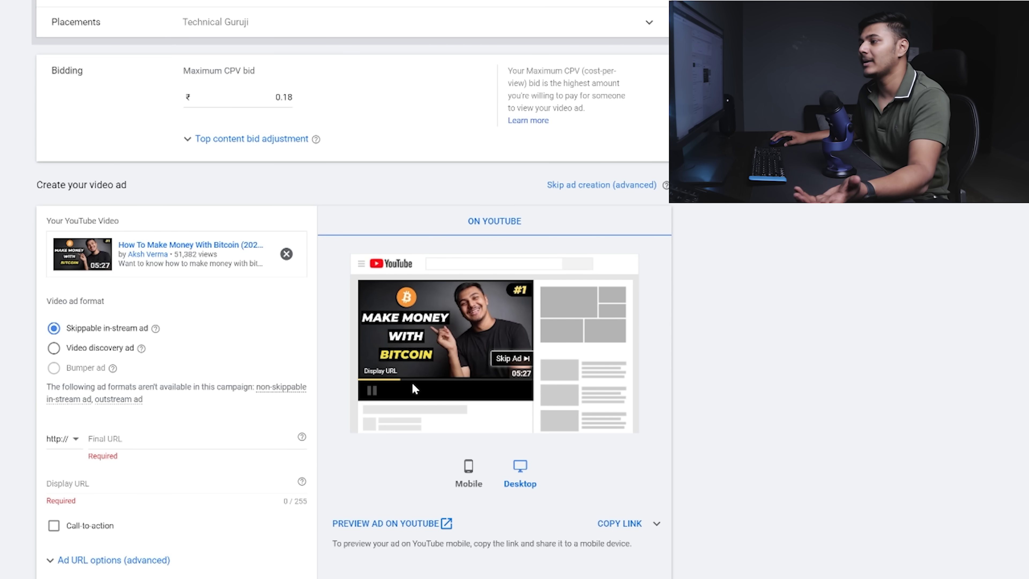
- Create the campaign with a video discovery ad headlined "How To Make Money With Bitcoin", descriptions "make money" and "with bitcoin", and ad name Test
left_click(56, 348)
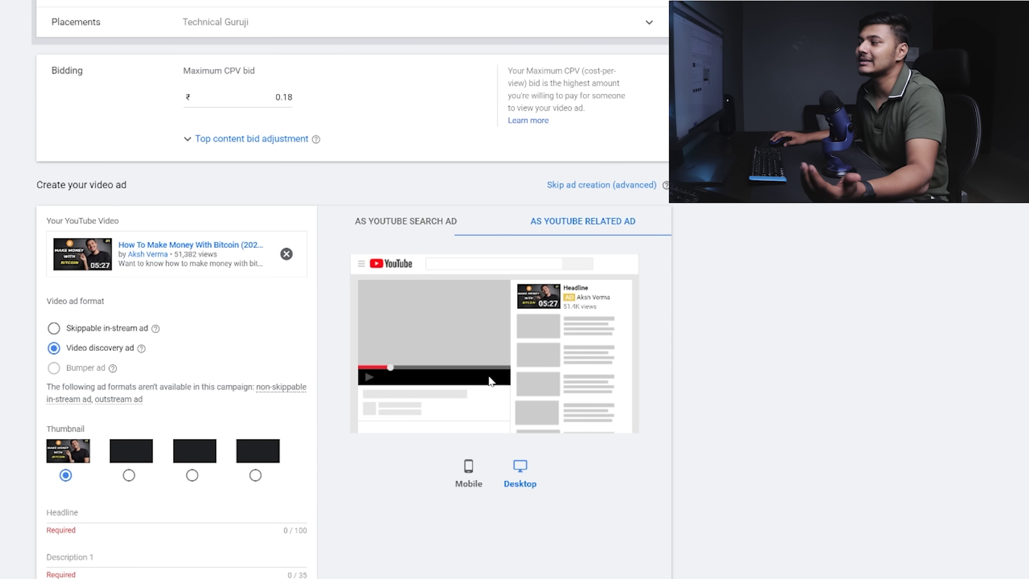
left_click(468, 474)
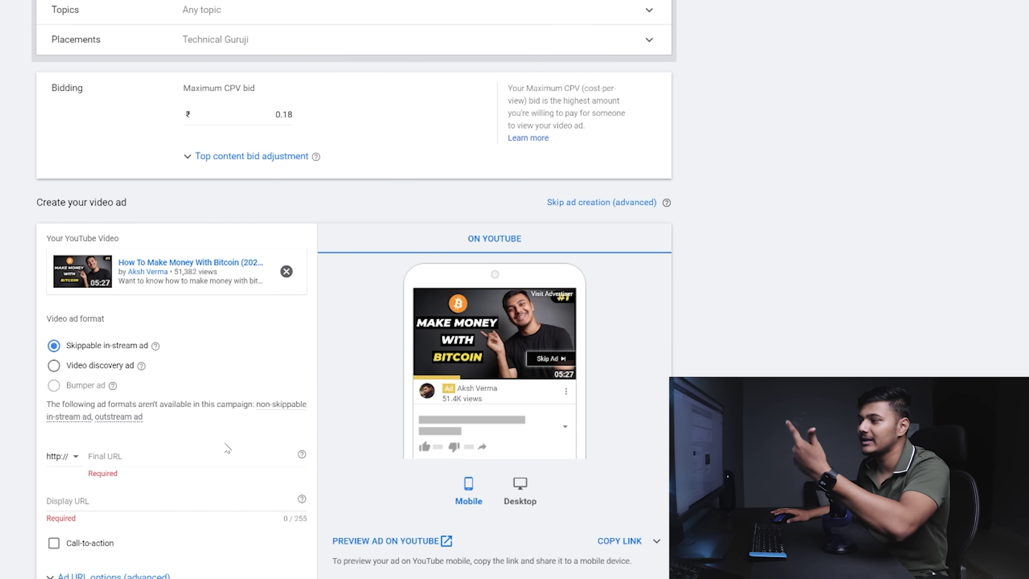
left_click(93, 366)
scroll(92, 356, "down", 5)
left_click(91, 353)
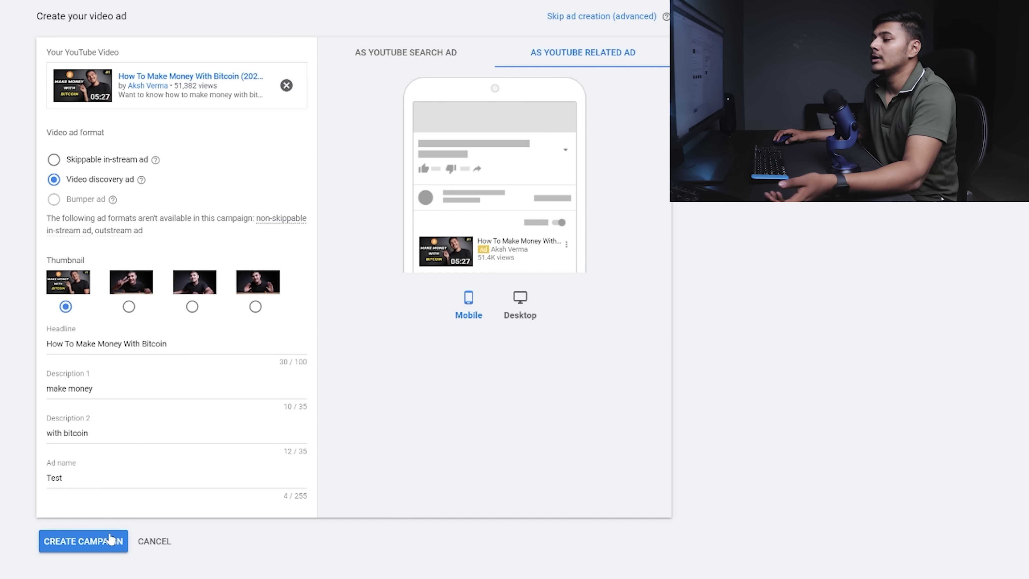
left_click(103, 545)
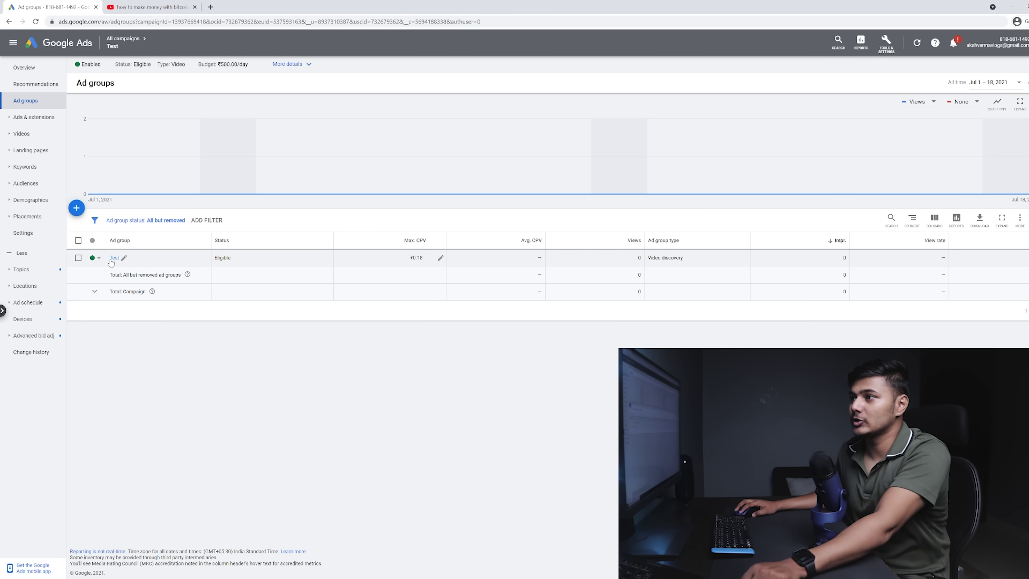
- Show the YouTube earned likes, playlist additions, shares, subscribers and views columns in the Test ad group's ads table
left_click(114, 258)
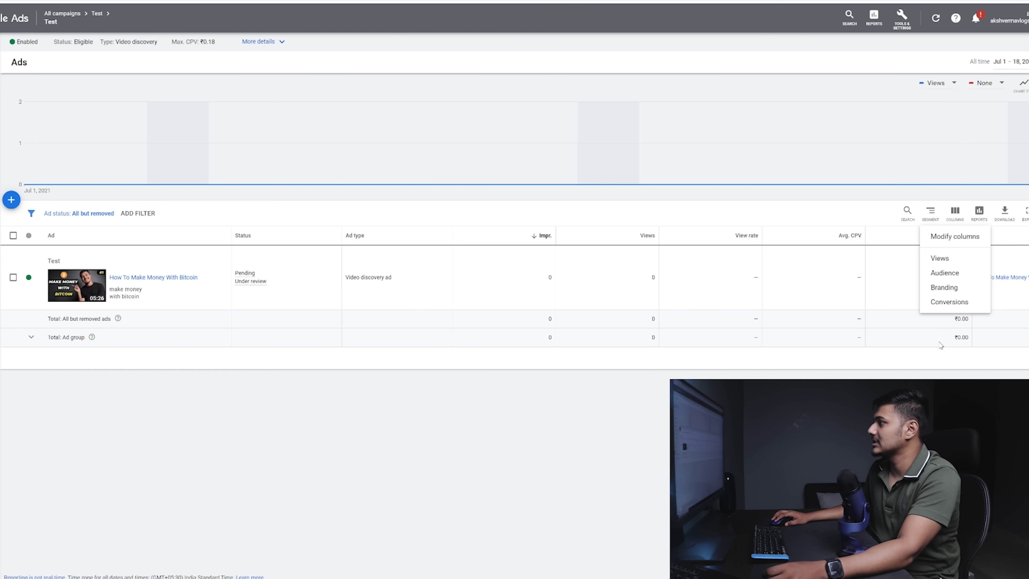
left_click(956, 236)
left_click(331, 235)
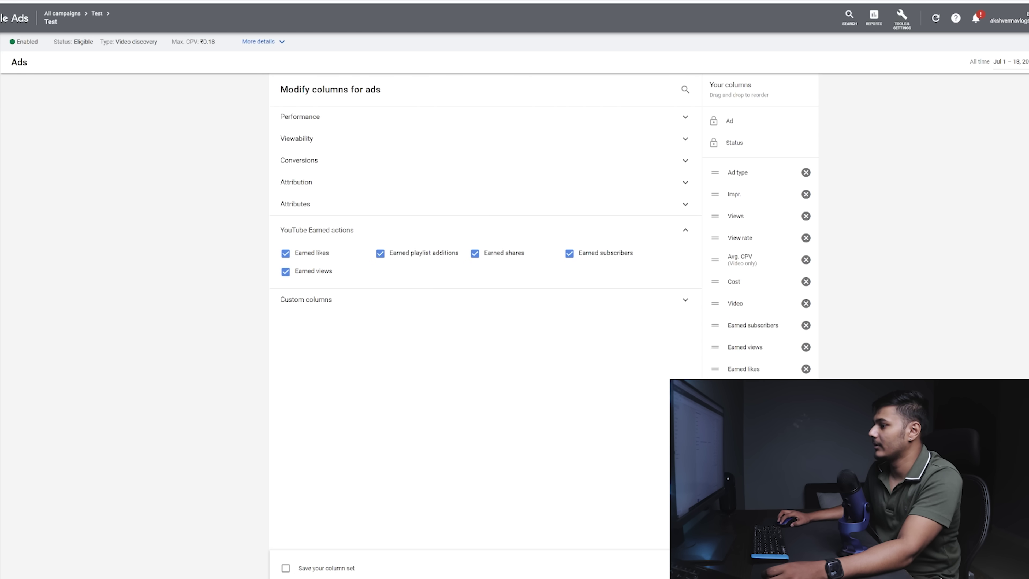
left_click(762, 568)
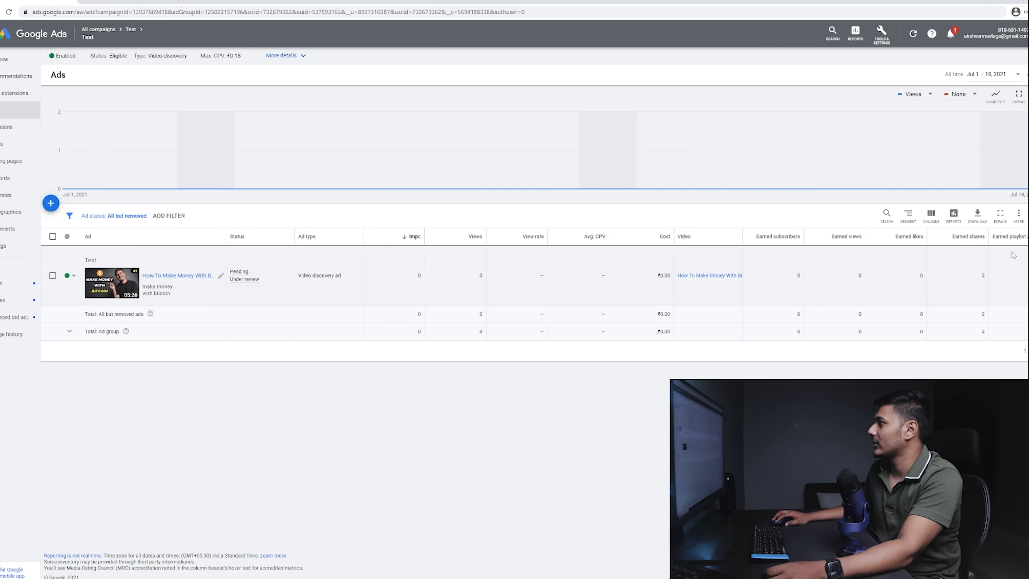